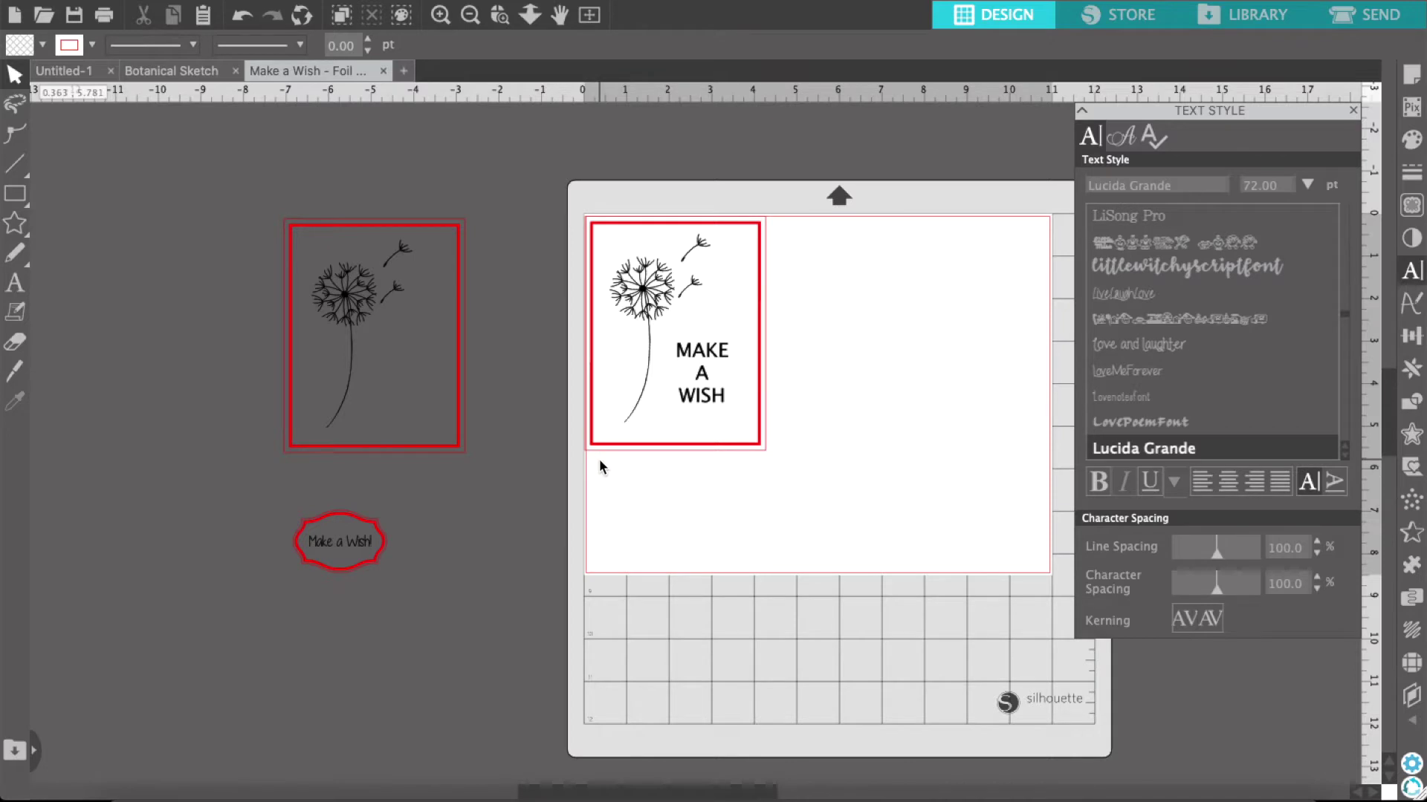
Zoom in on the card and marquee-select the word WISH.
left_click(440, 15)
left_click(440, 15)
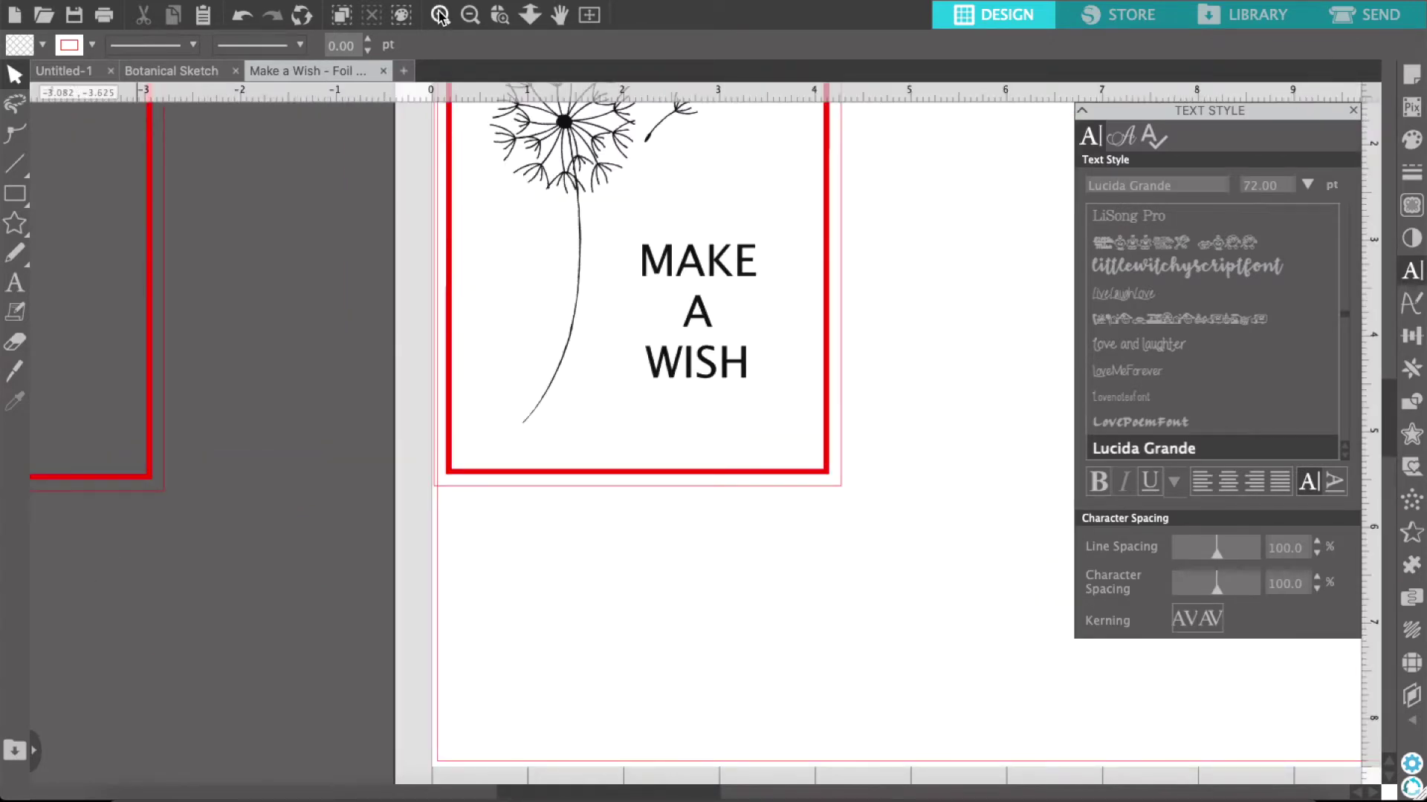
left_click(440, 15)
left_click(440, 15)
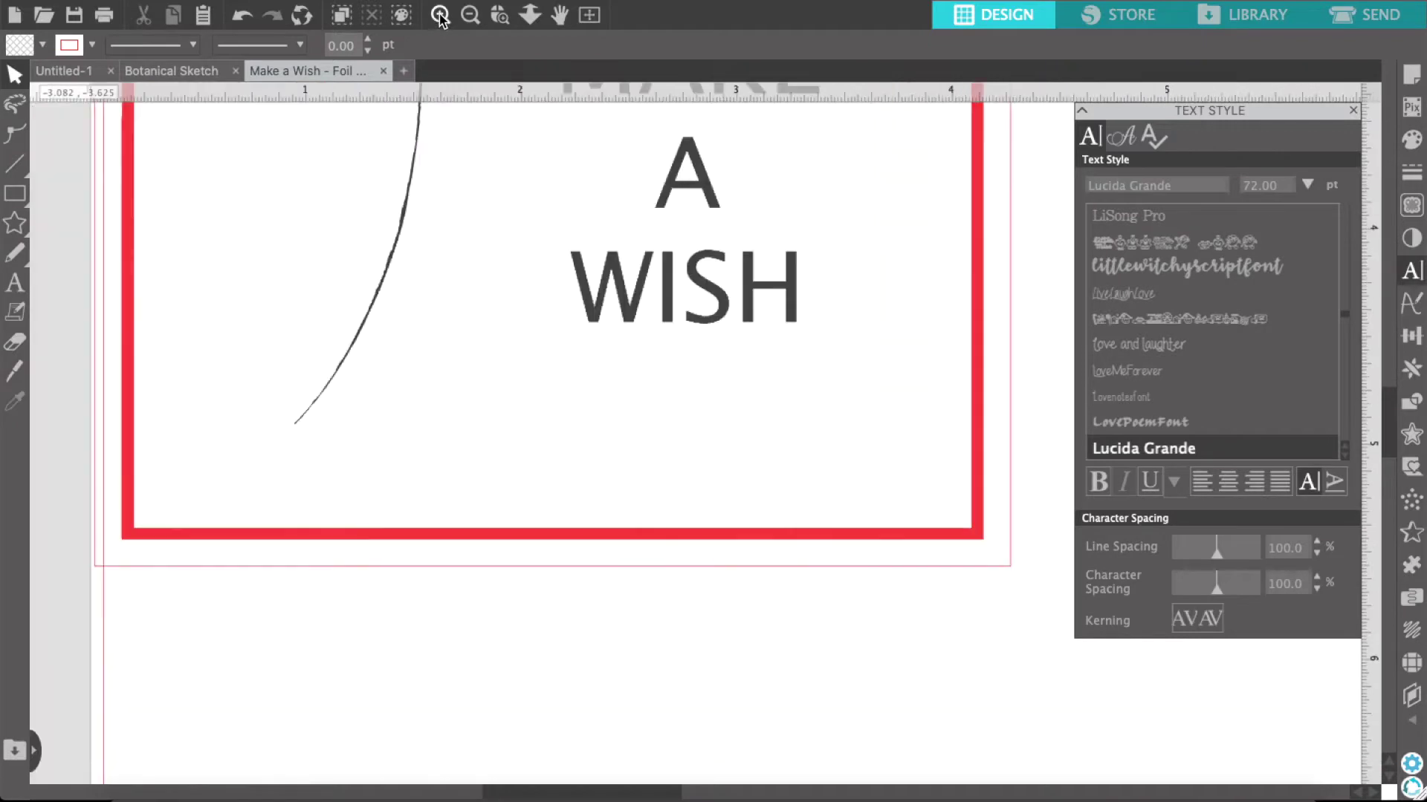
left_click(440, 15)
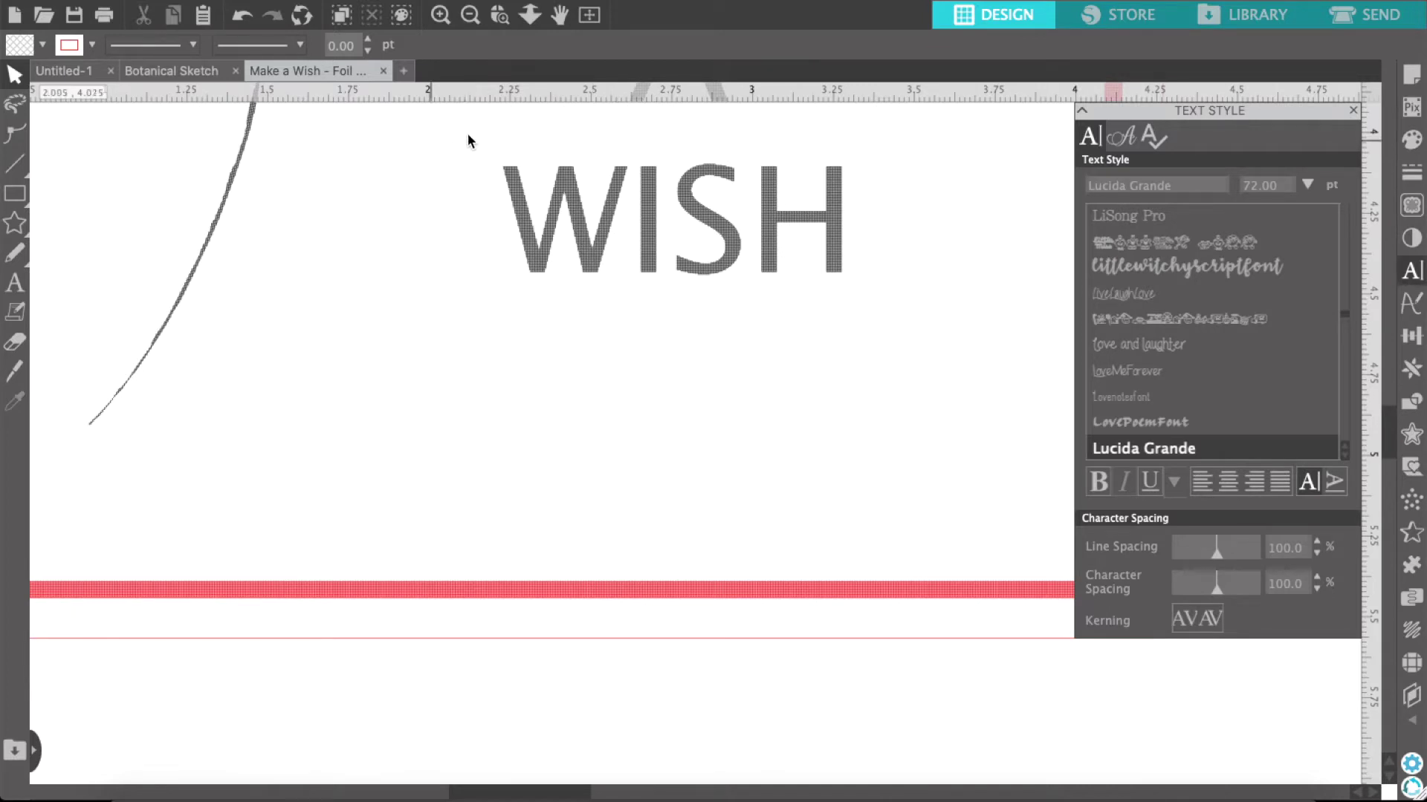
left_click_drag(467, 133, 917, 297)
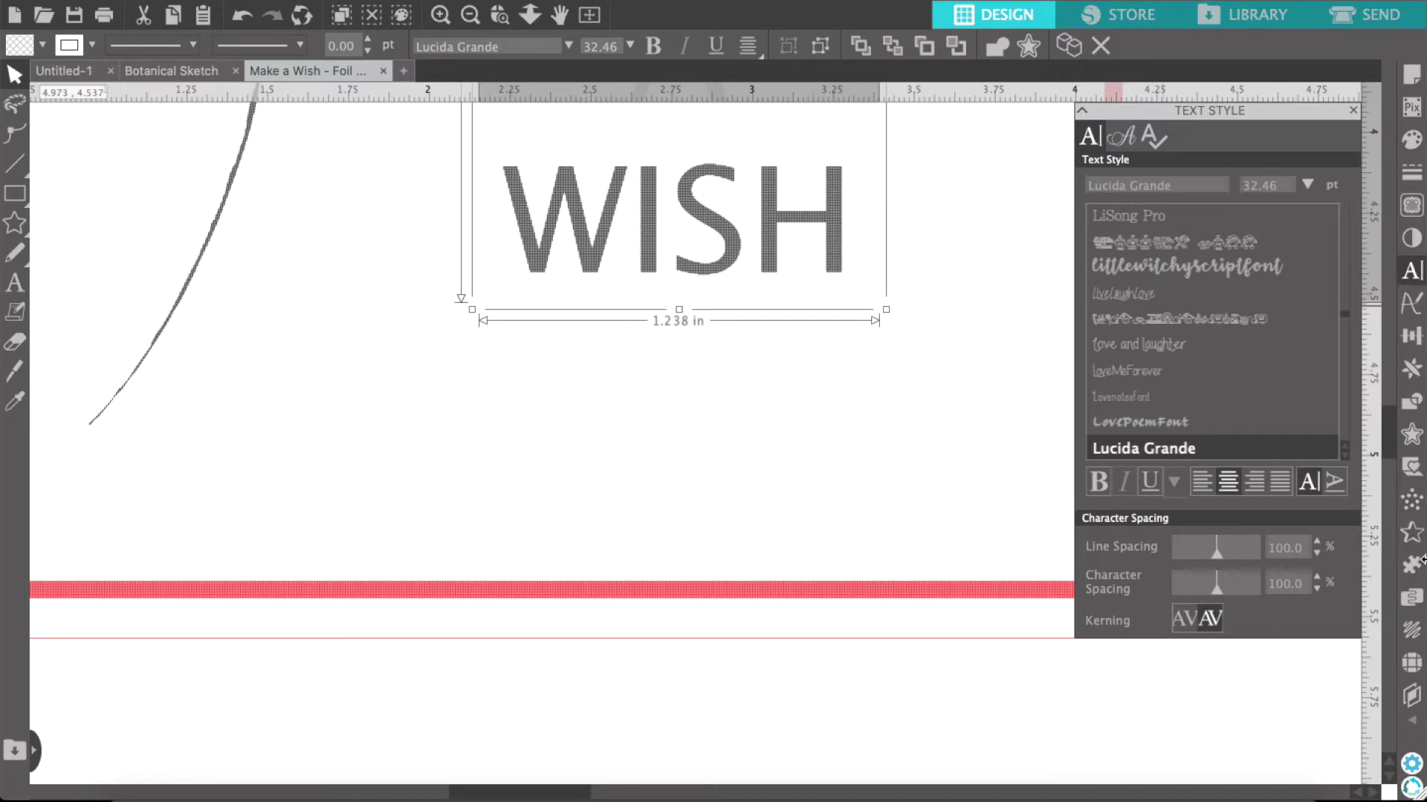
Widen the WISH sketch fill spacing from 0.005 to 0.060 in.
left_click(1411, 633)
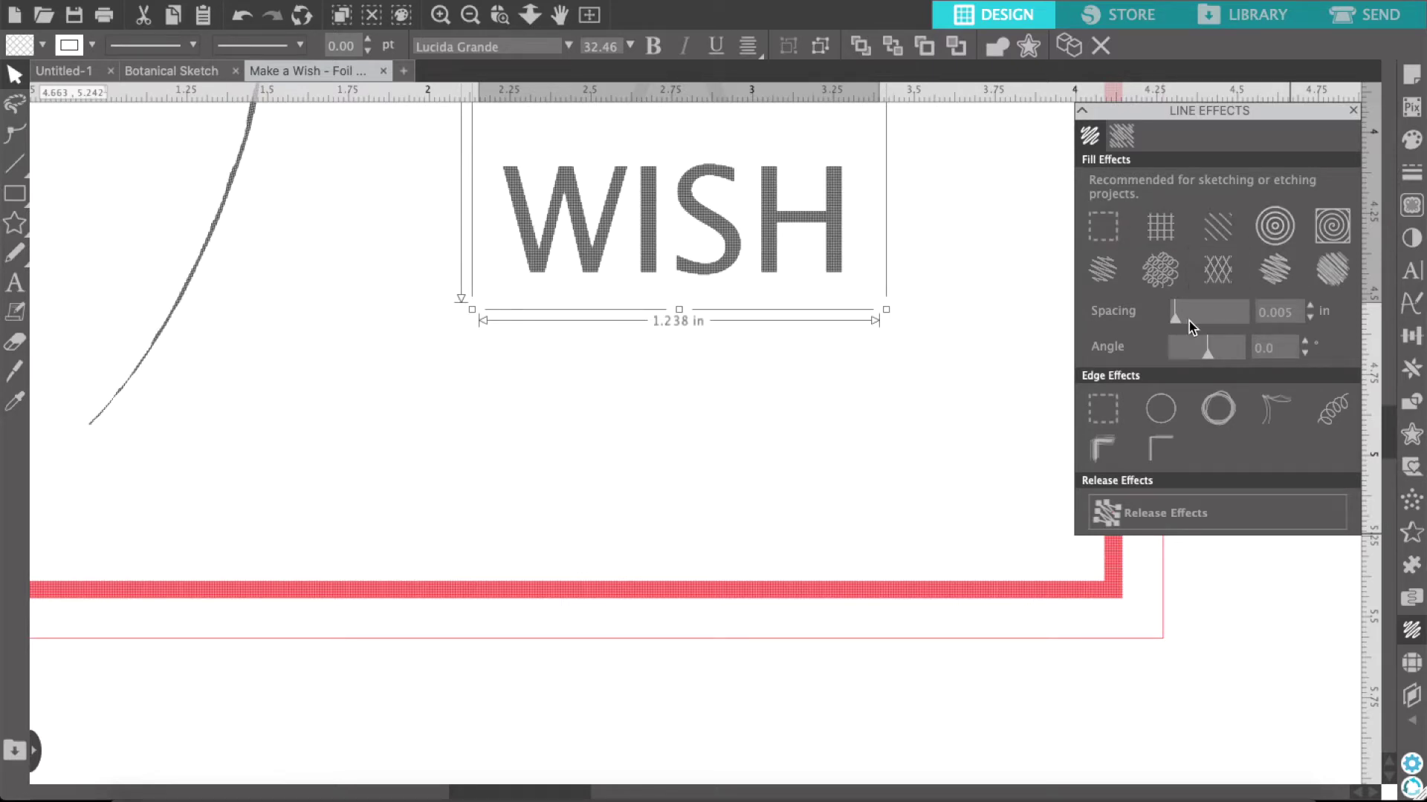
mouse_move(1178, 321)
left_mouse_down()
mouse_move(1197, 322)
mouse_move(1175, 324)
left_mouse_up()
left_click(1352, 110)
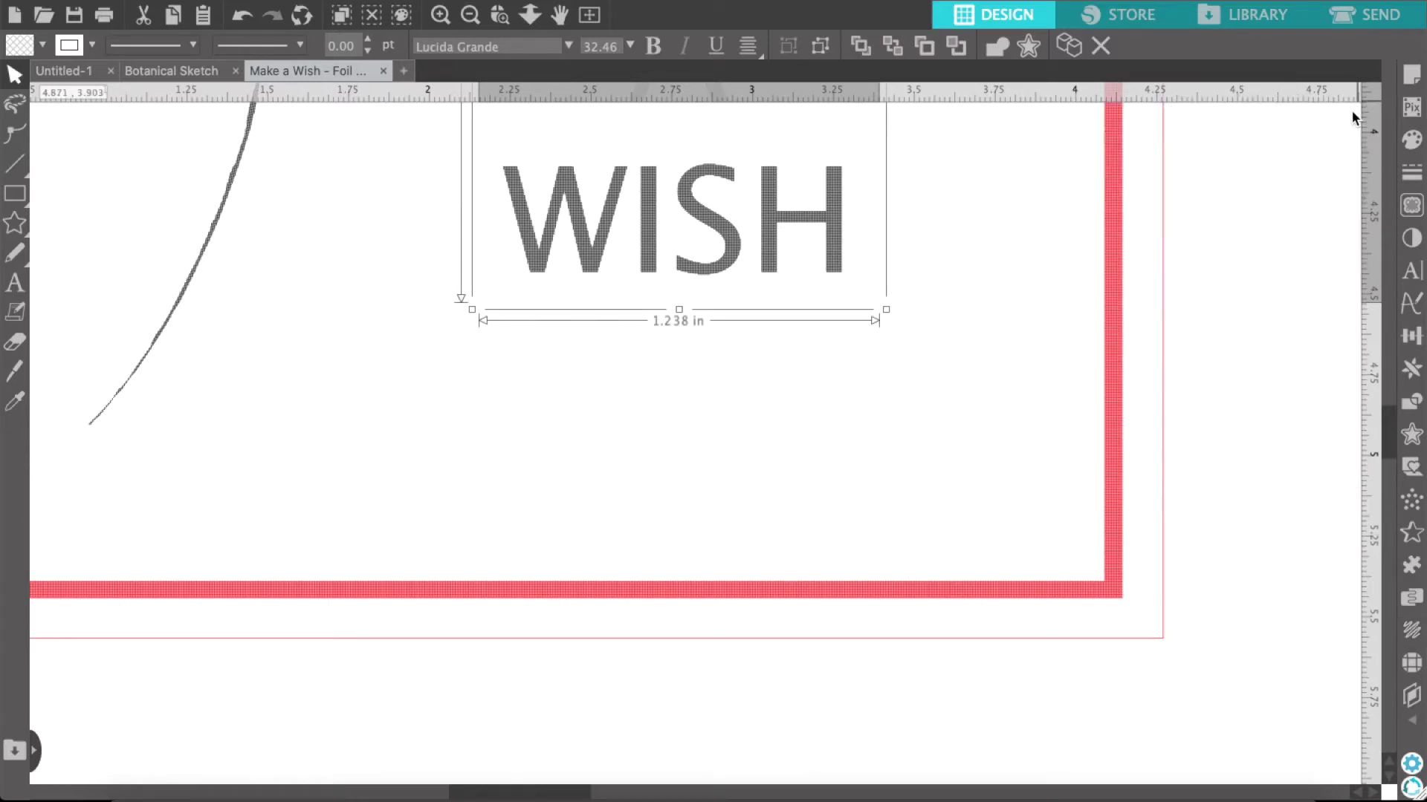
scroll(1023, 281, "up", 5)
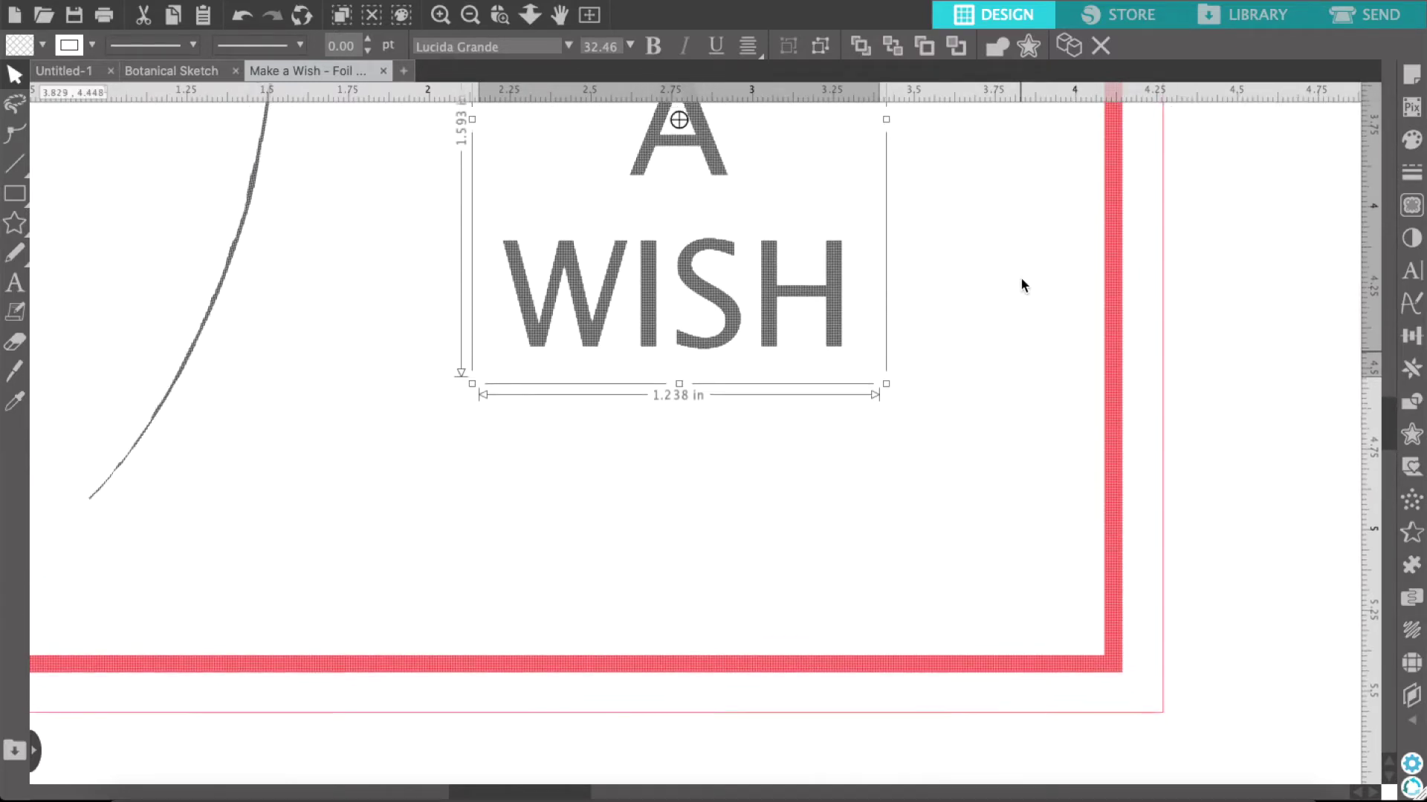
scroll(1021, 285, "up", 7)
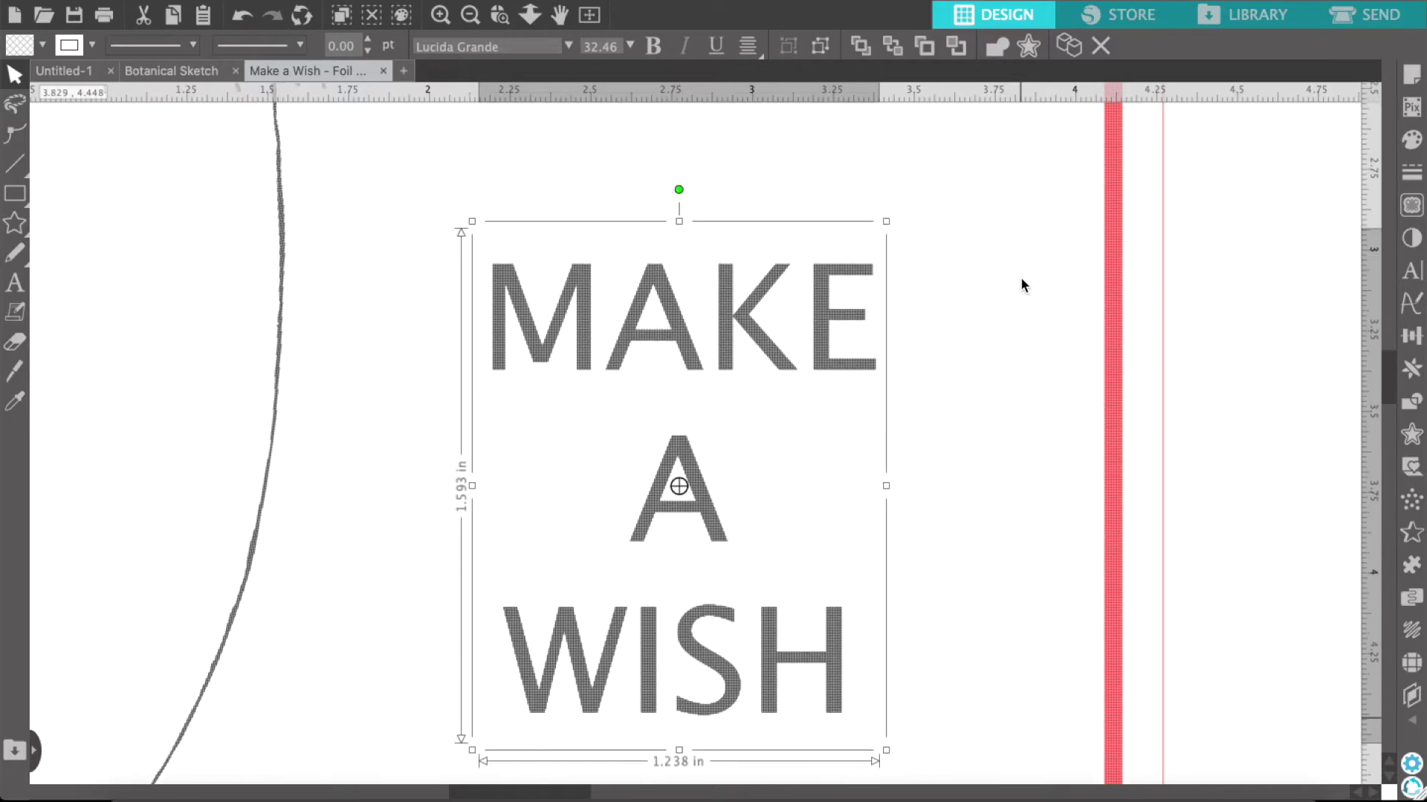
scroll(1022, 285, "up", 5)
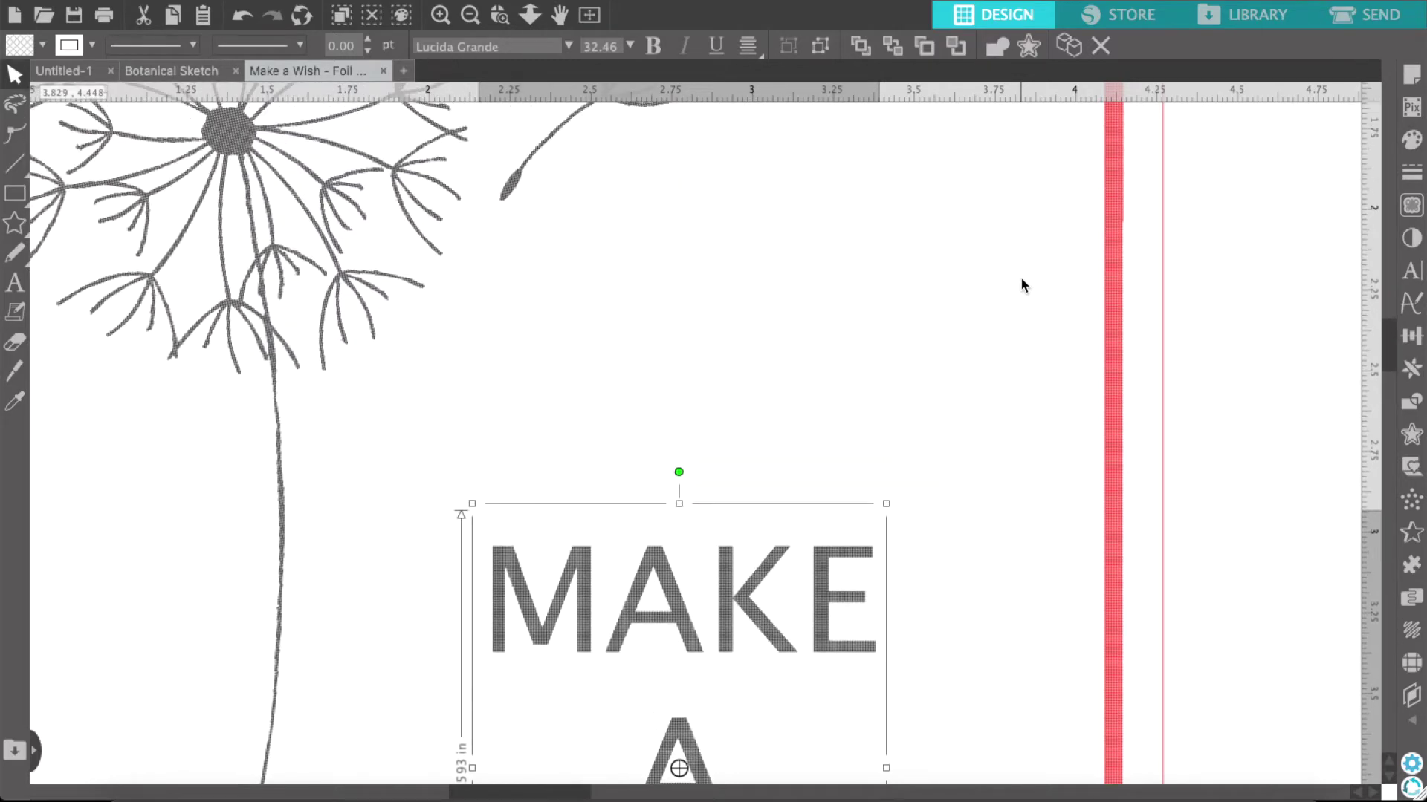
scroll(1022, 285, "up", 2)
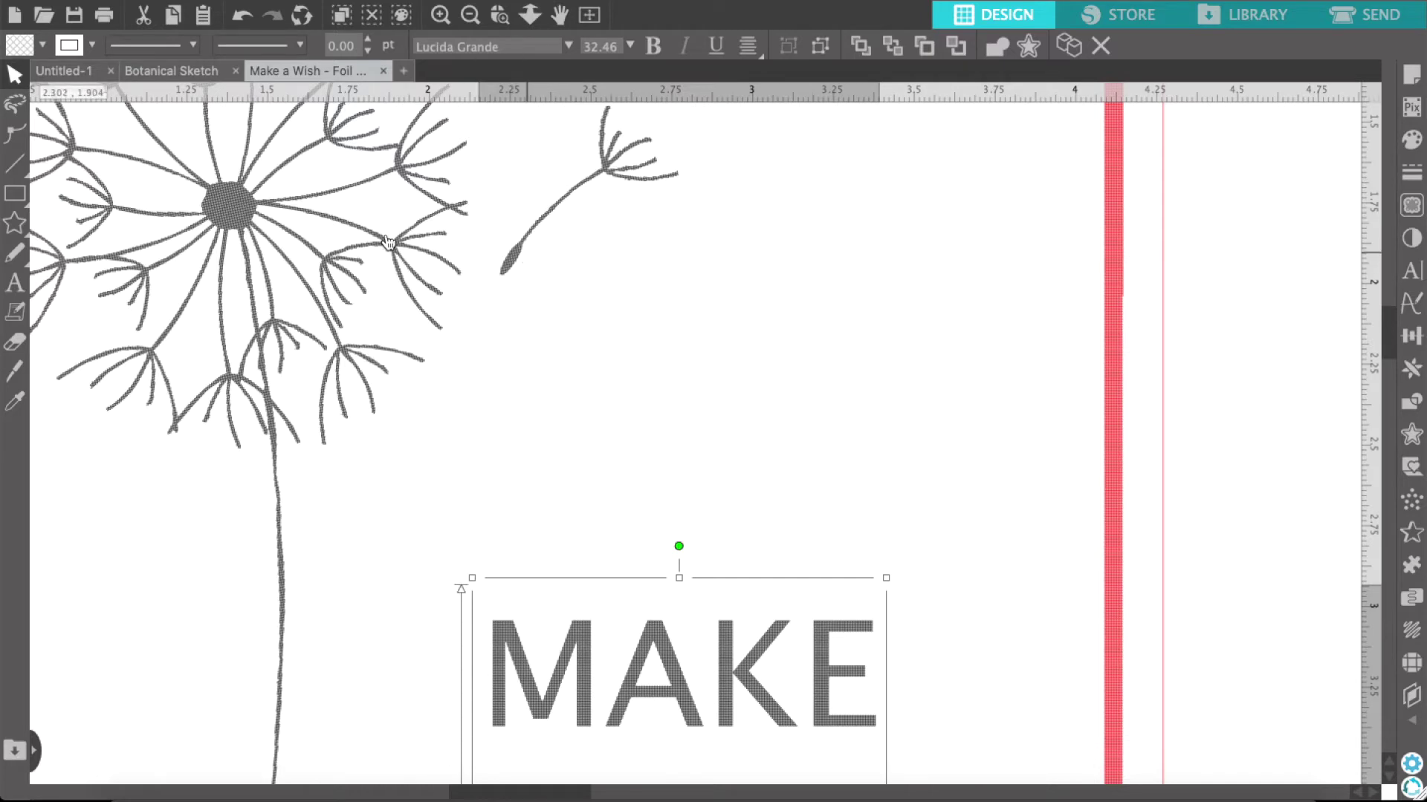
Zoom out to show the whole card and mat, then select the full 4.250 × 5.500 in card.
right_click(234, 213)
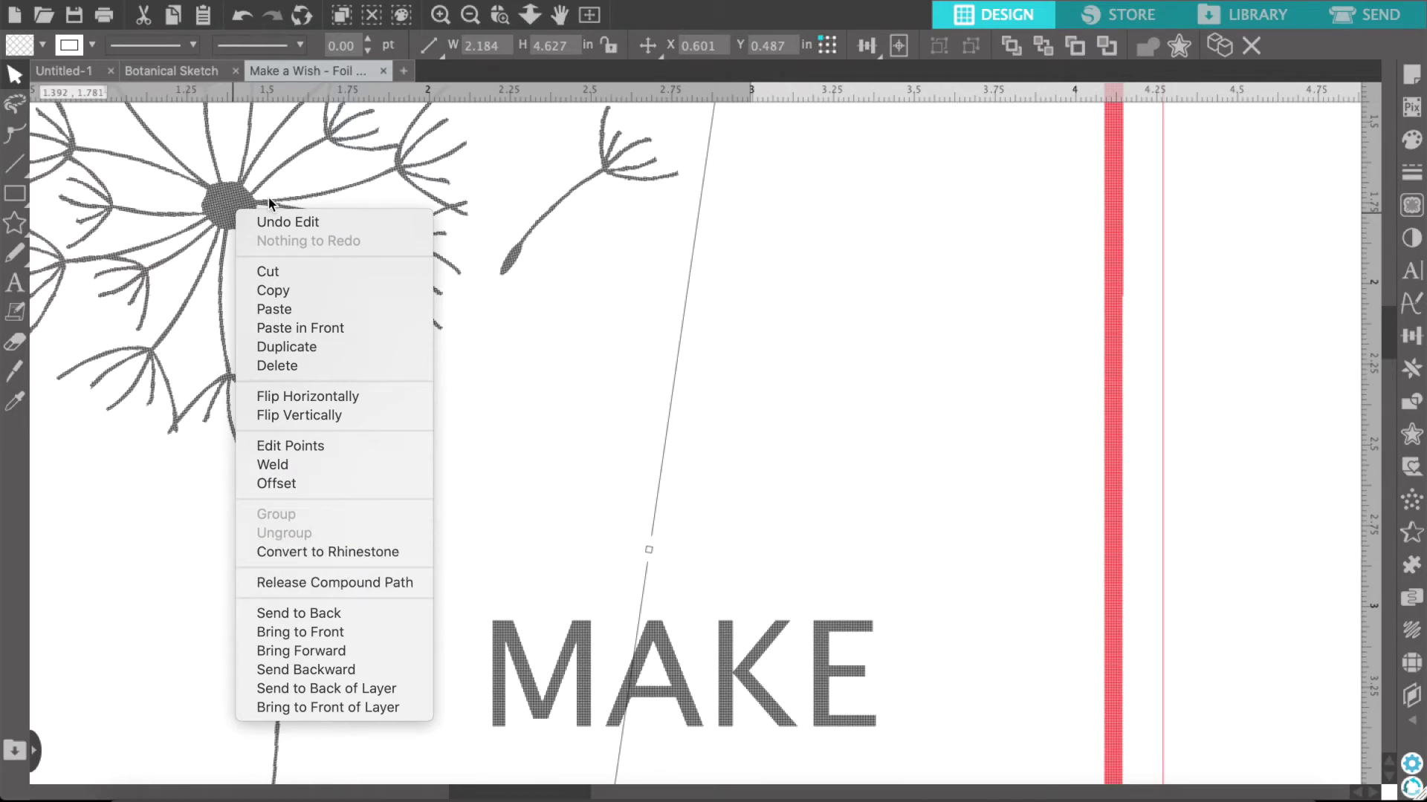
left_click(473, 311)
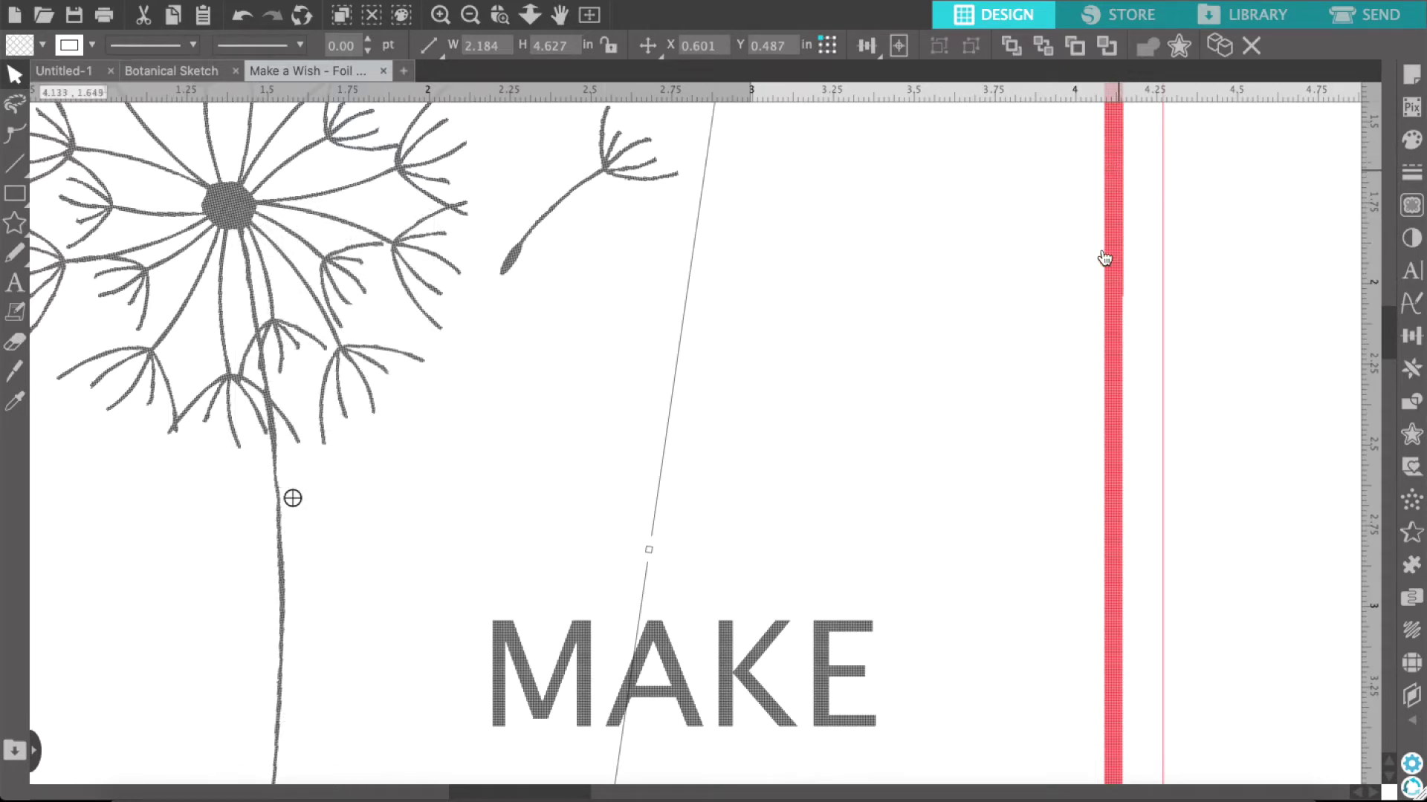
left_click(469, 14)
left_click(470, 15)
left_click(469, 14)
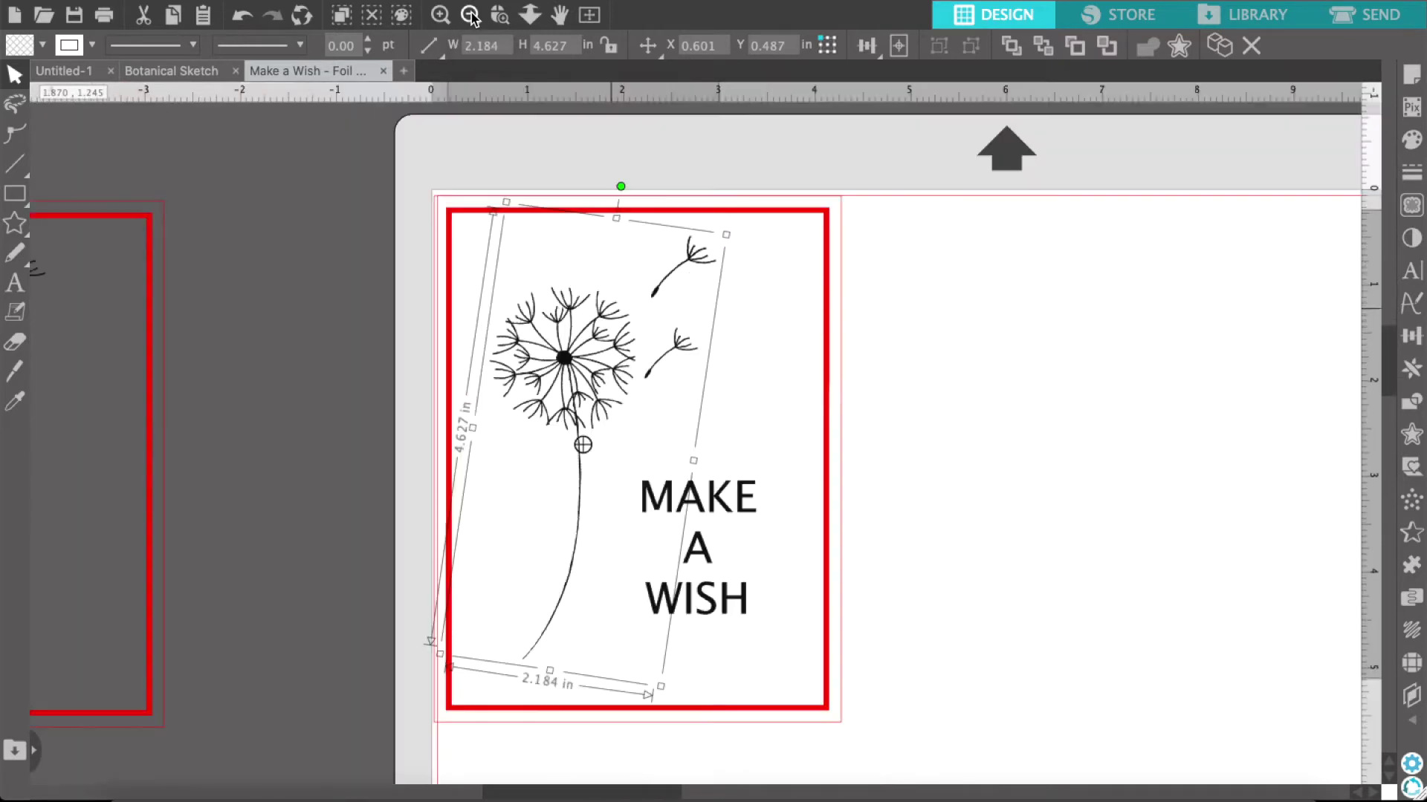
left_click(446, 202)
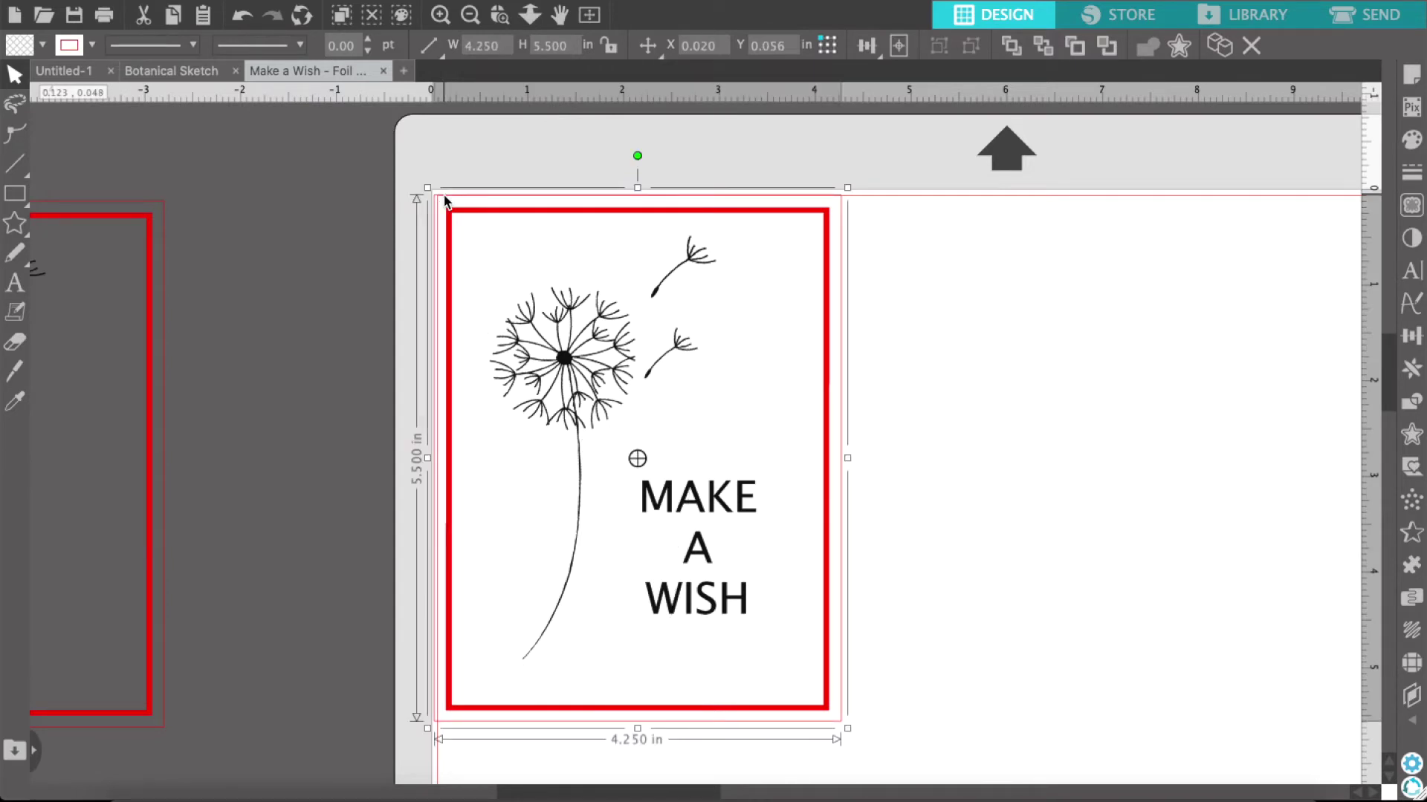
left_click(1403, 17)
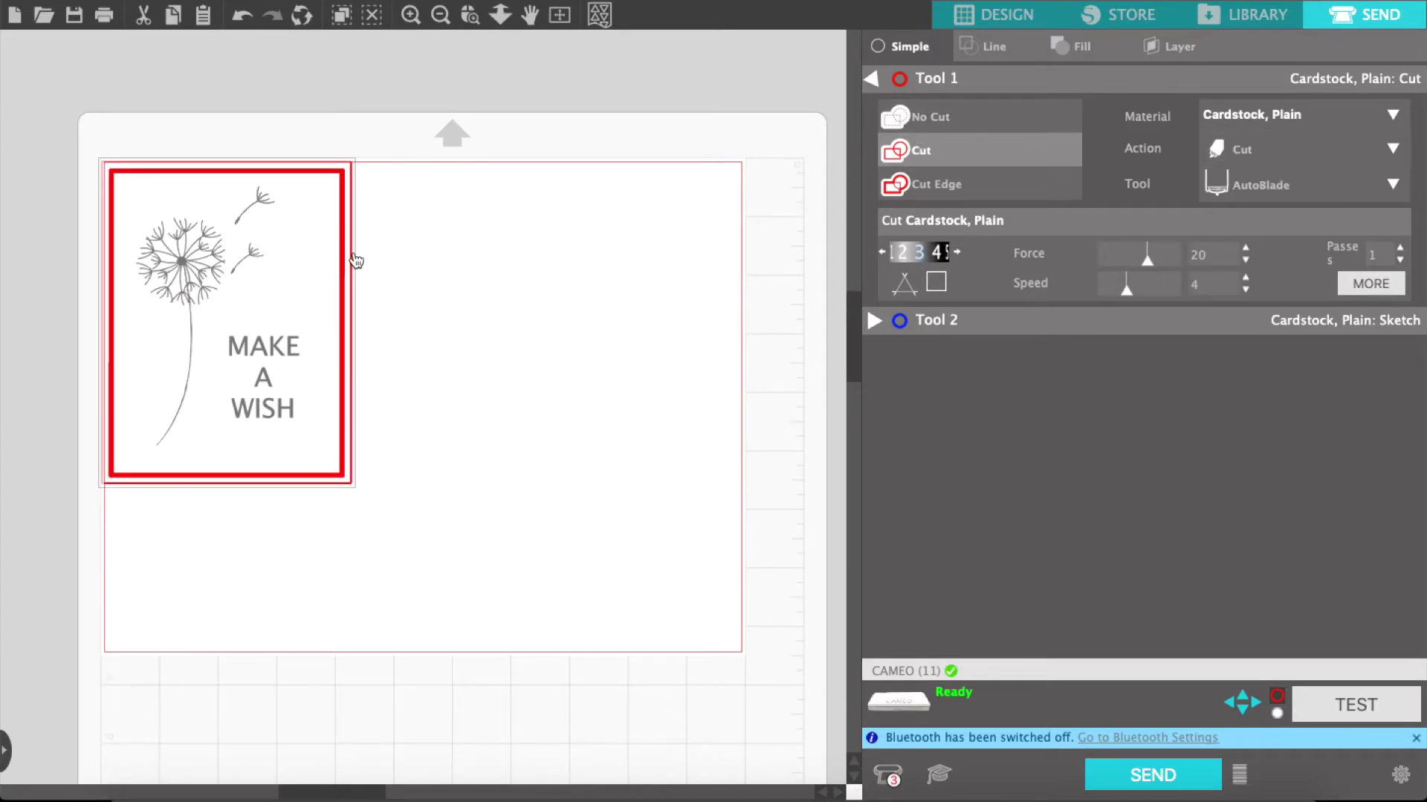
Set the dandelion to No Cut, check the red card border still cuts, and list Tool 1's actions.
left_click(933, 122)
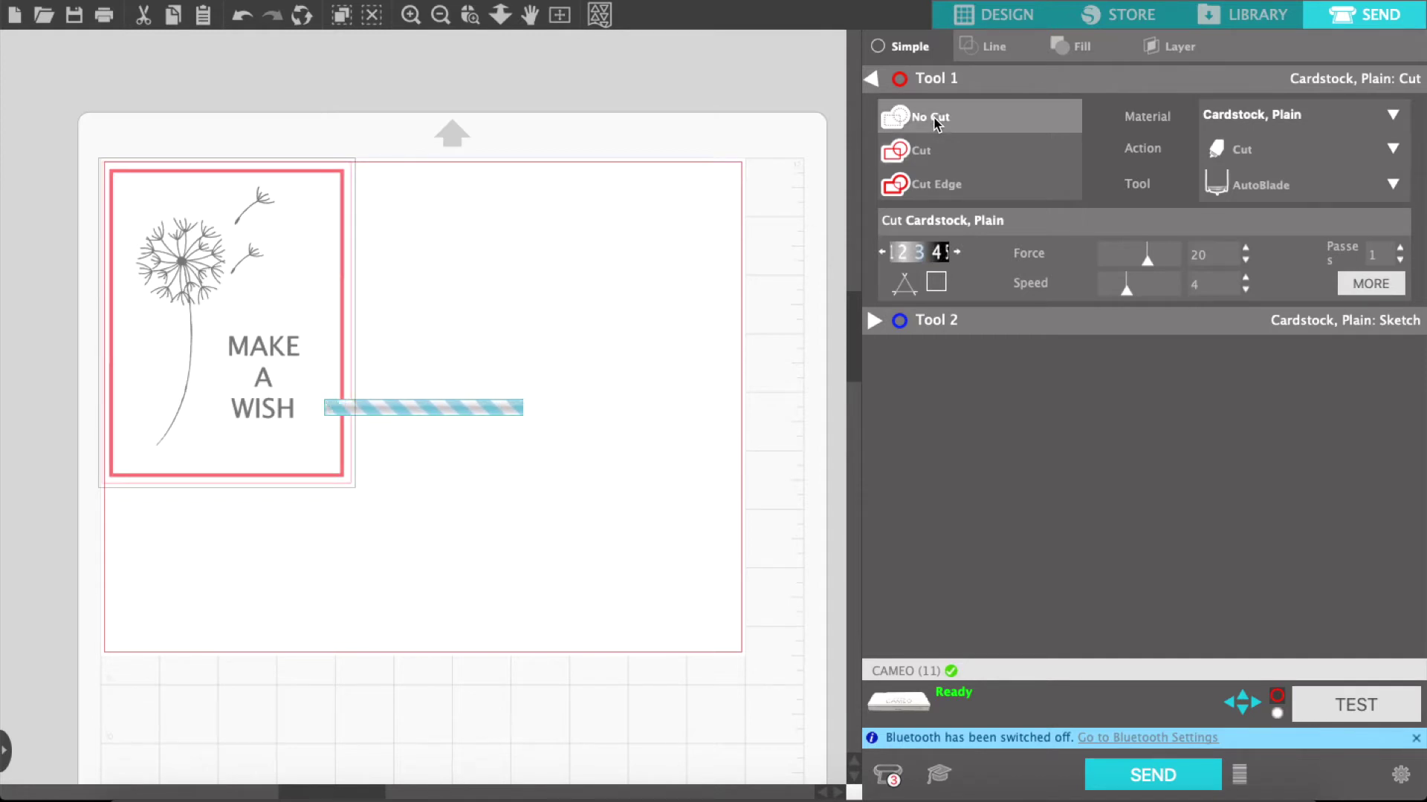
left_click(340, 231)
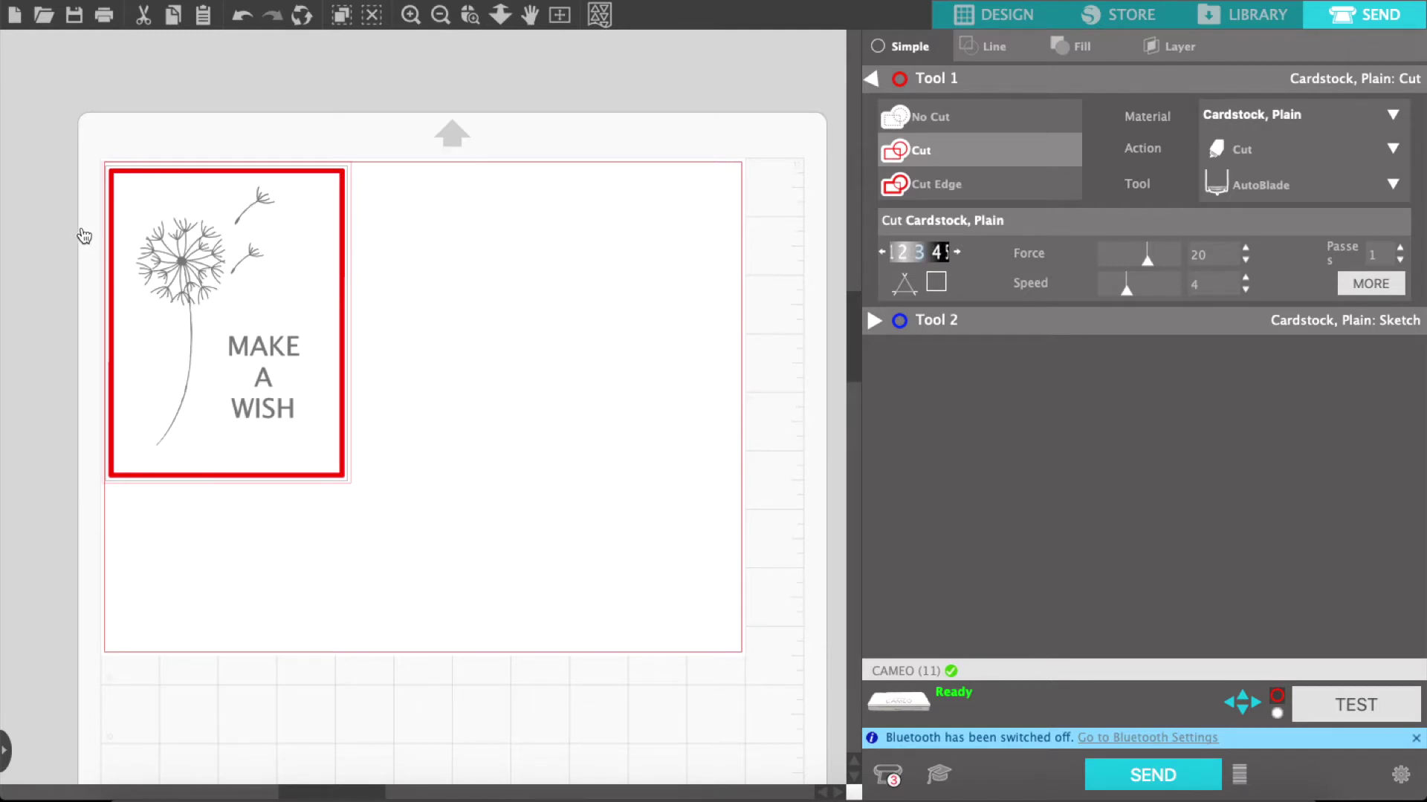
left_click(128, 191)
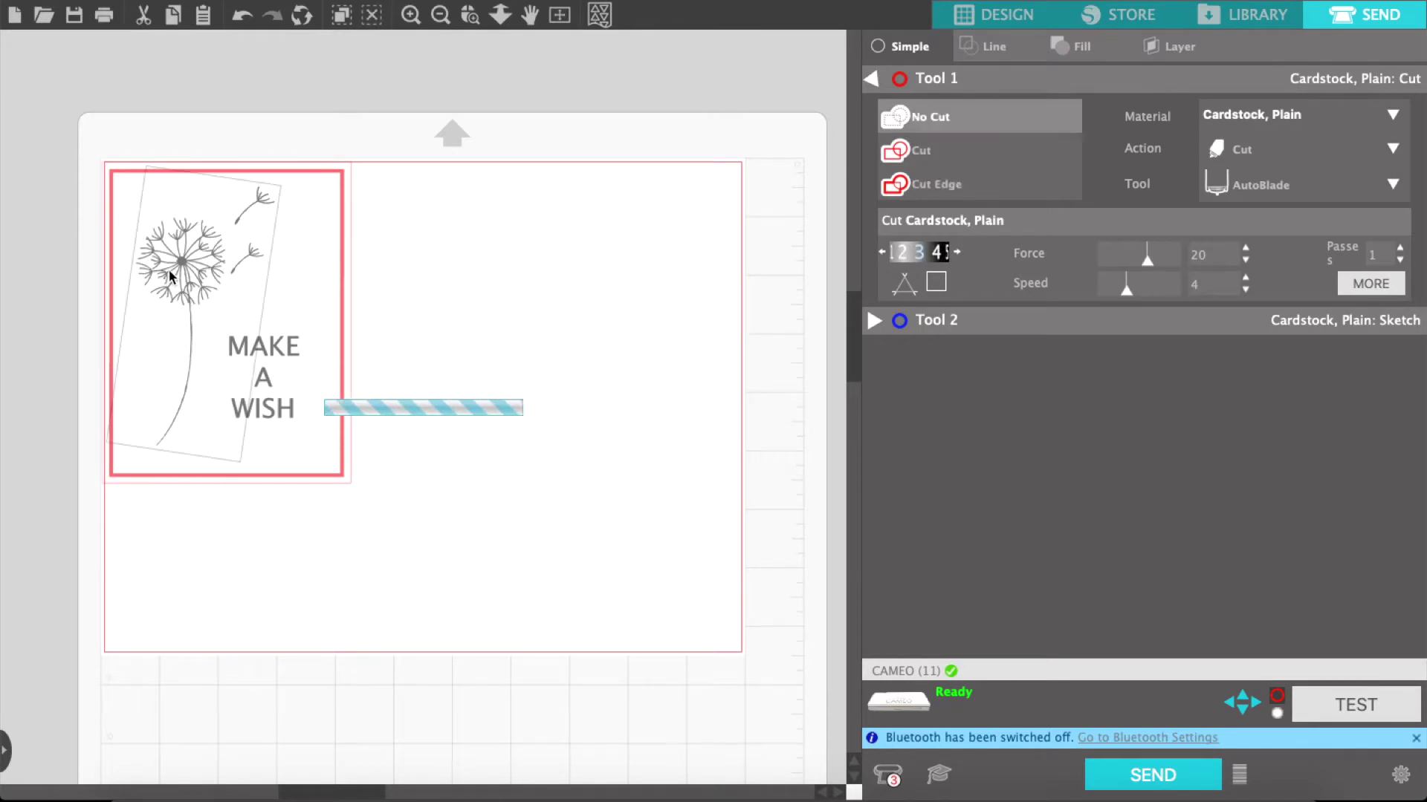
left_click(902, 163)
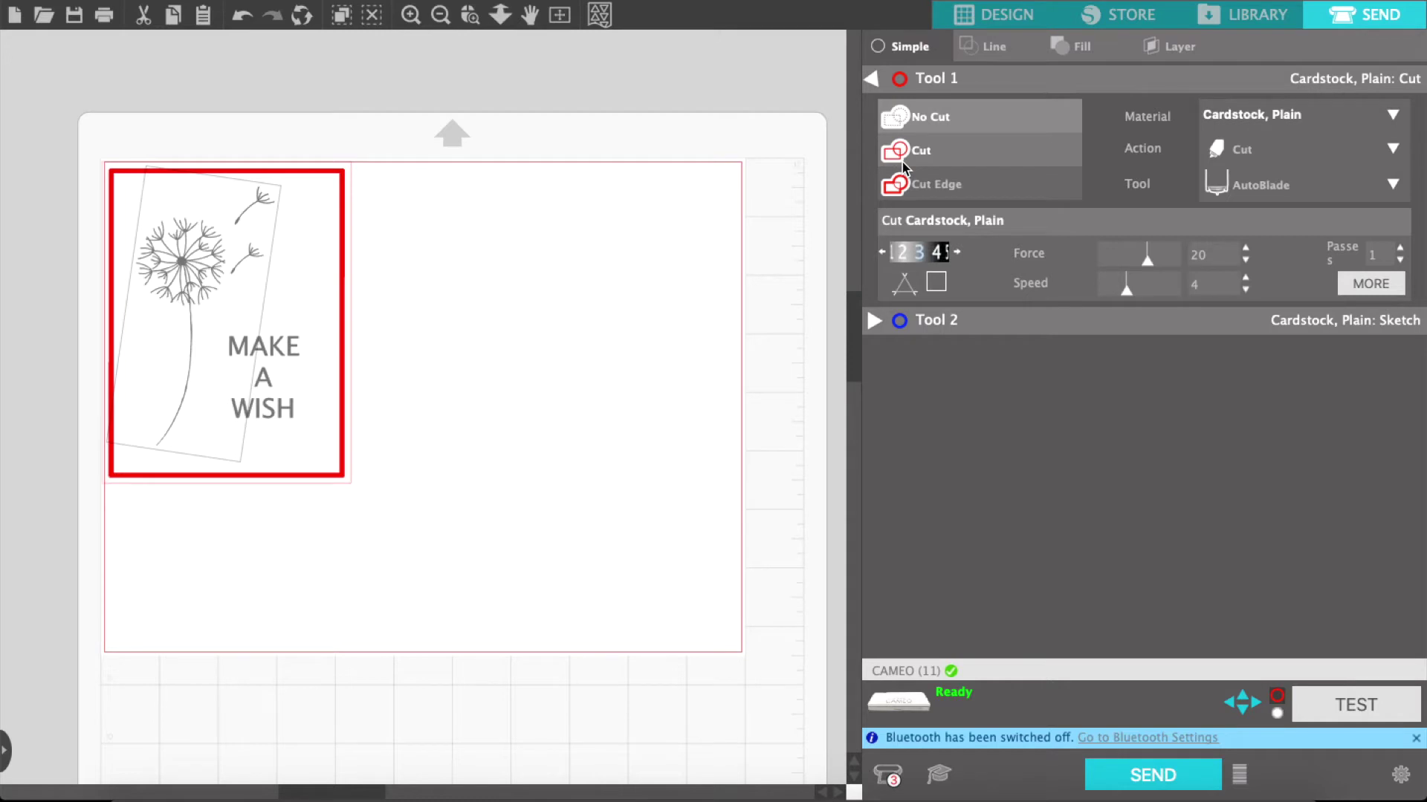
left_click(1395, 150)
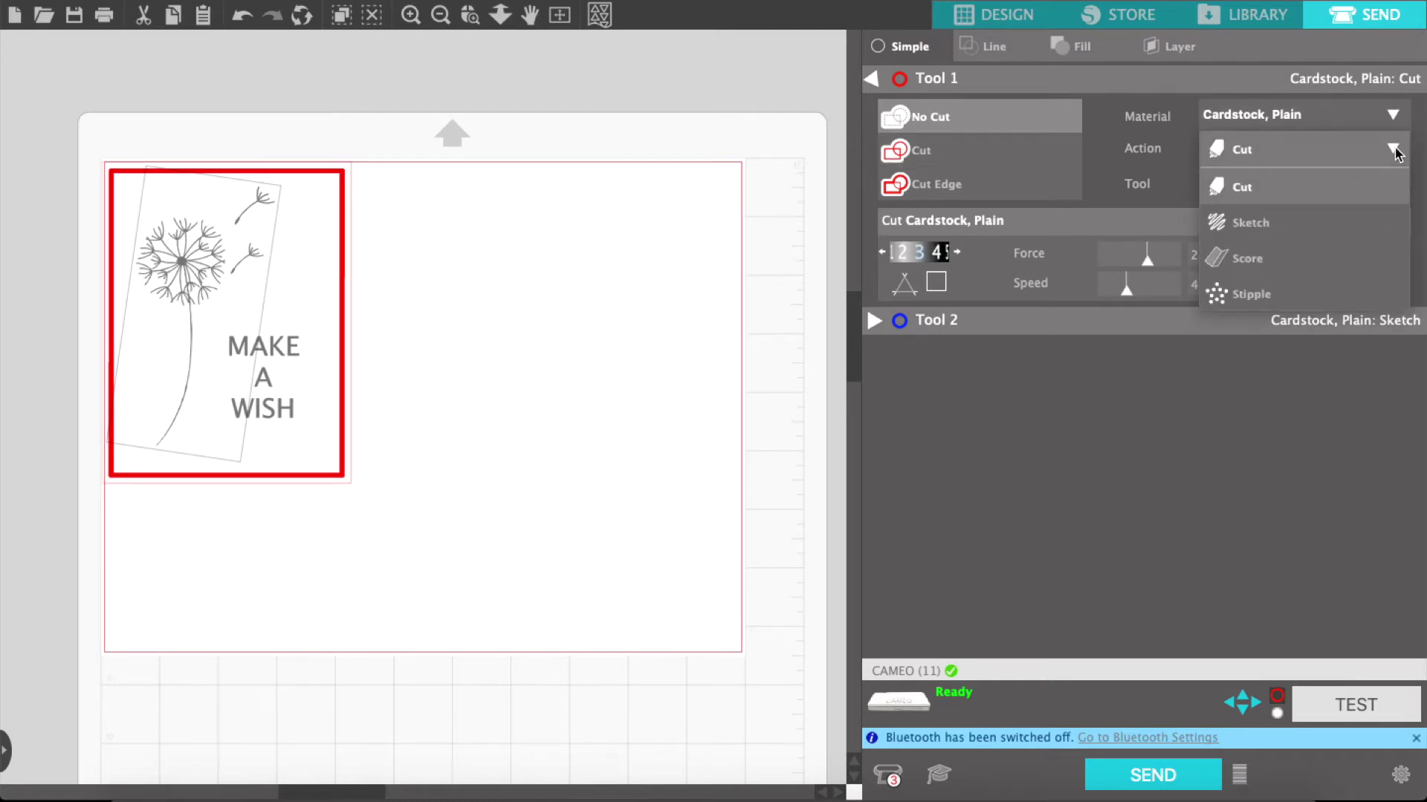
Set Tool 1's action to Sketch and mark the dandelion MAKE A WISH design to be sketched.
left_click(1367, 229)
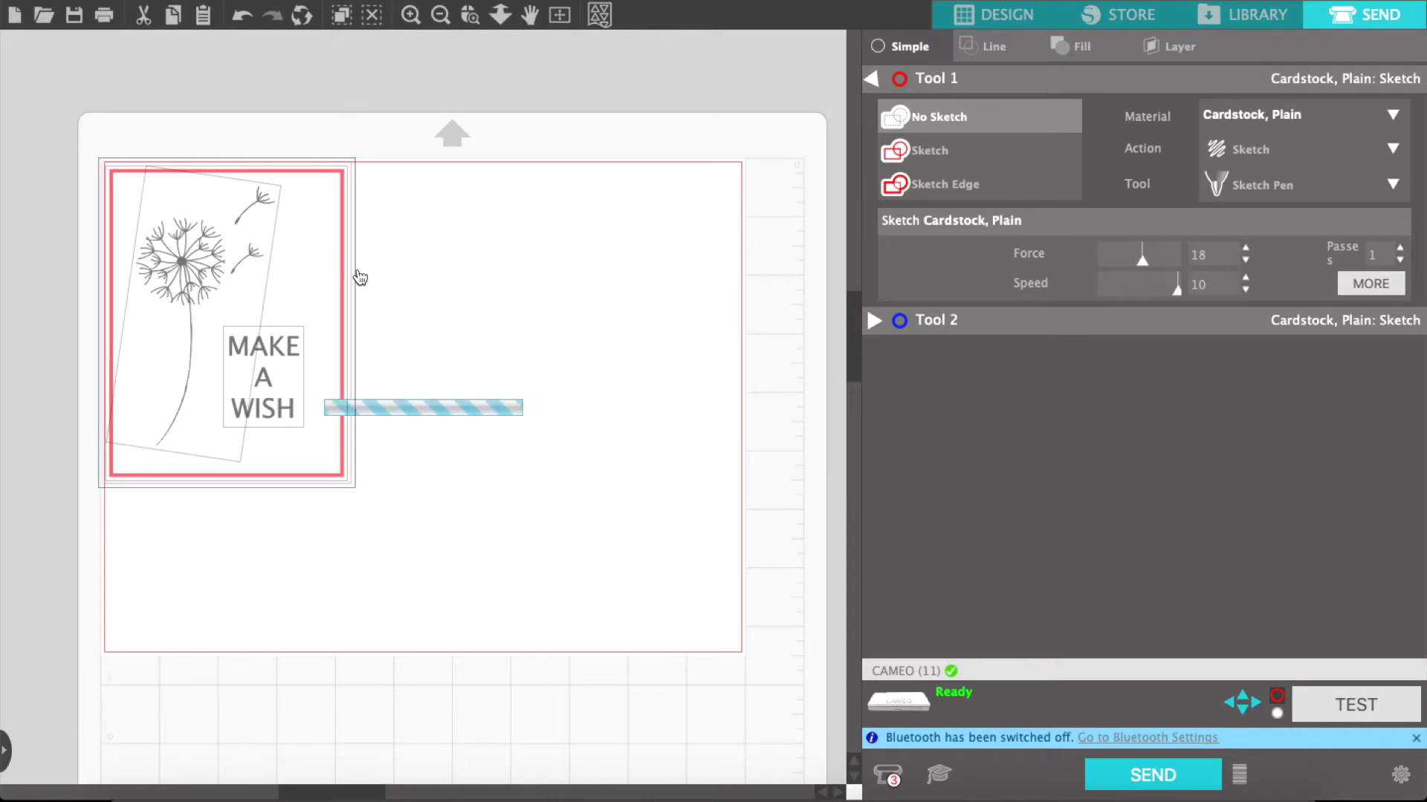
left_click(912, 159)
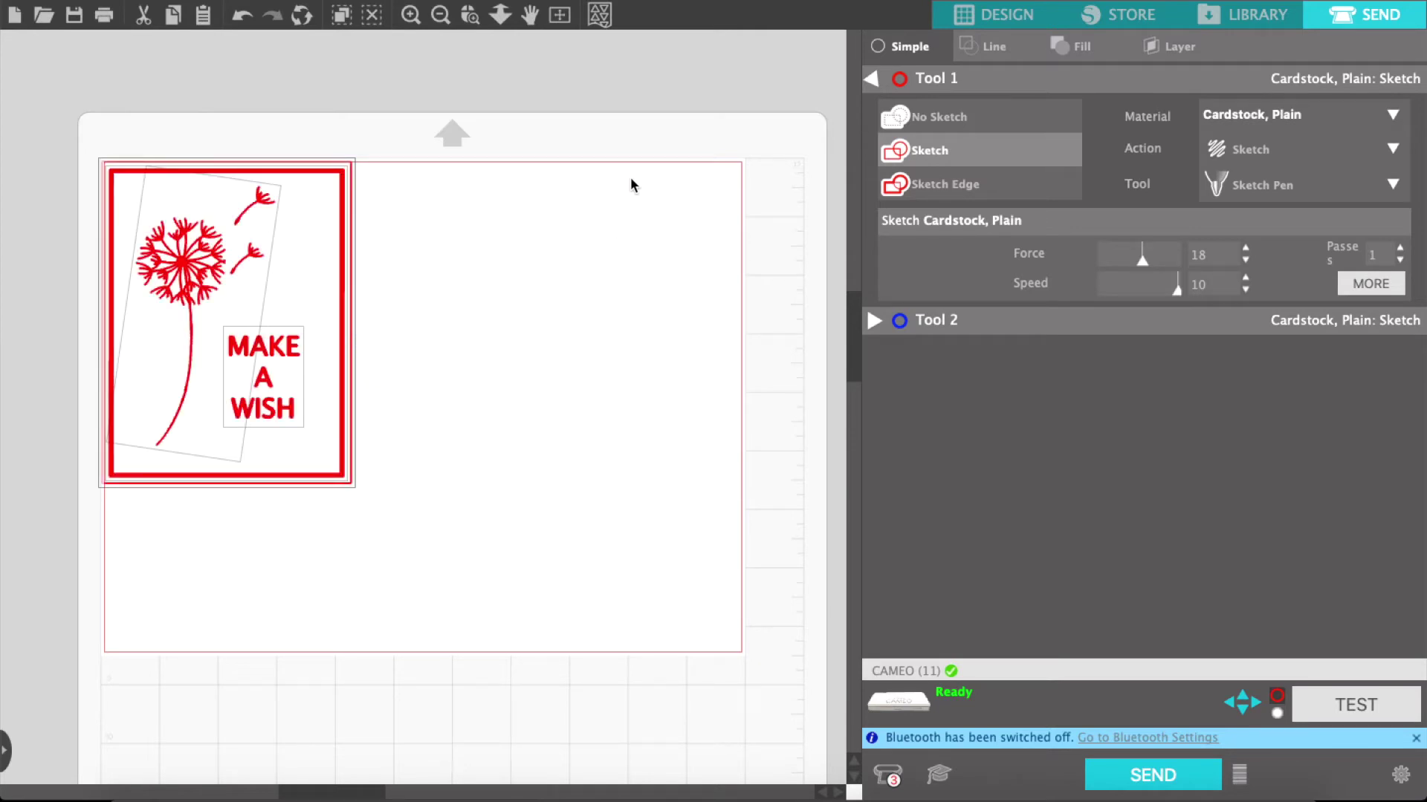
left_click(959, 110)
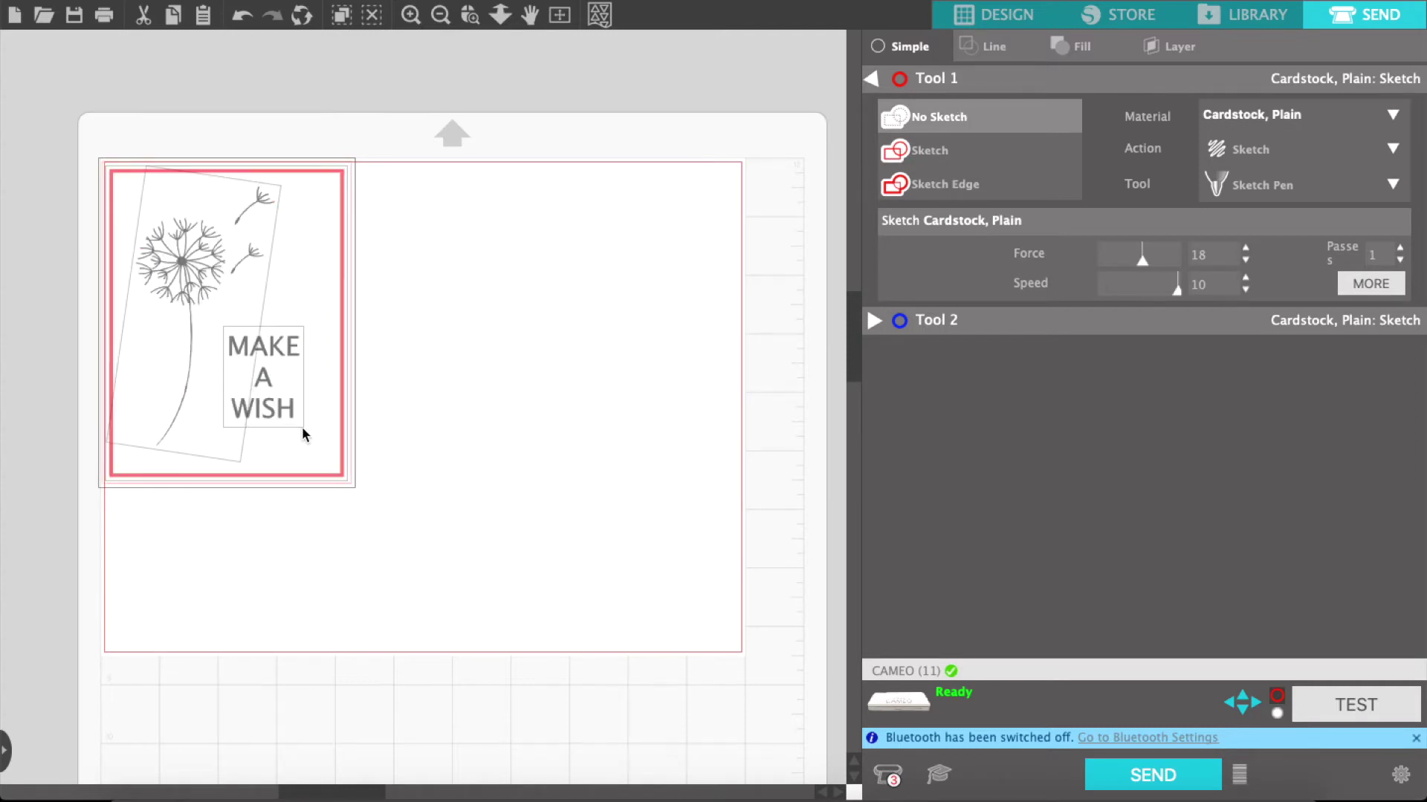
left_click(621, 419)
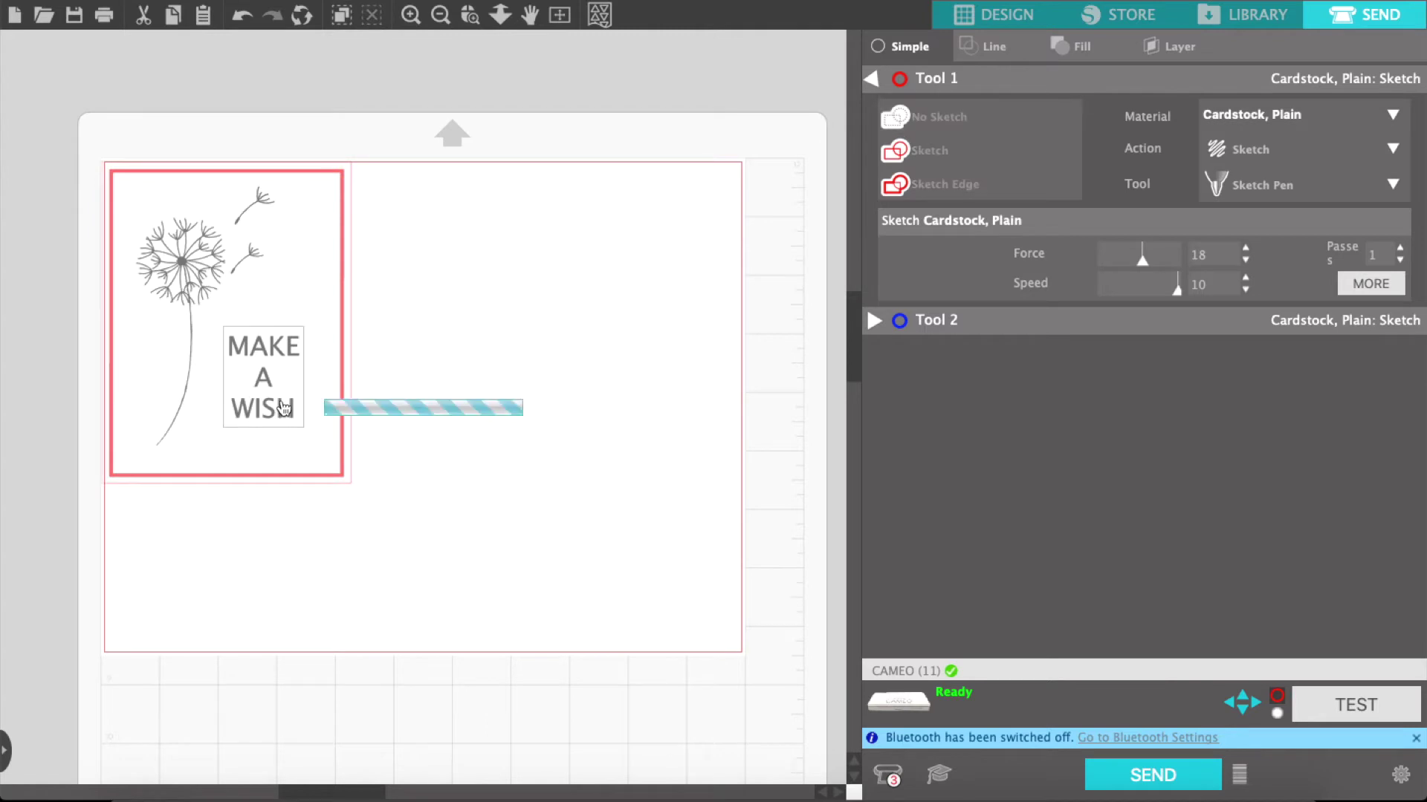
left_click(146, 267)
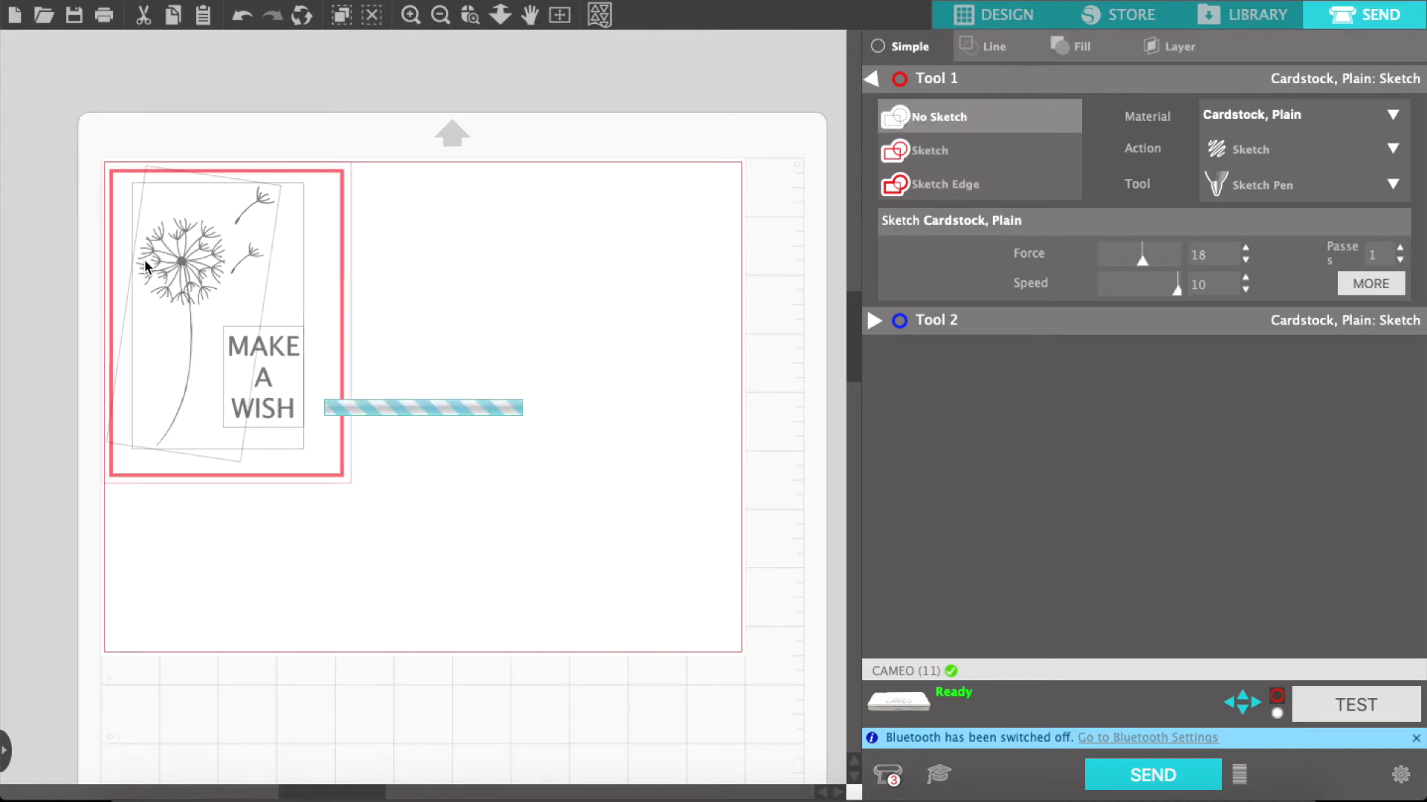
left_click(922, 157)
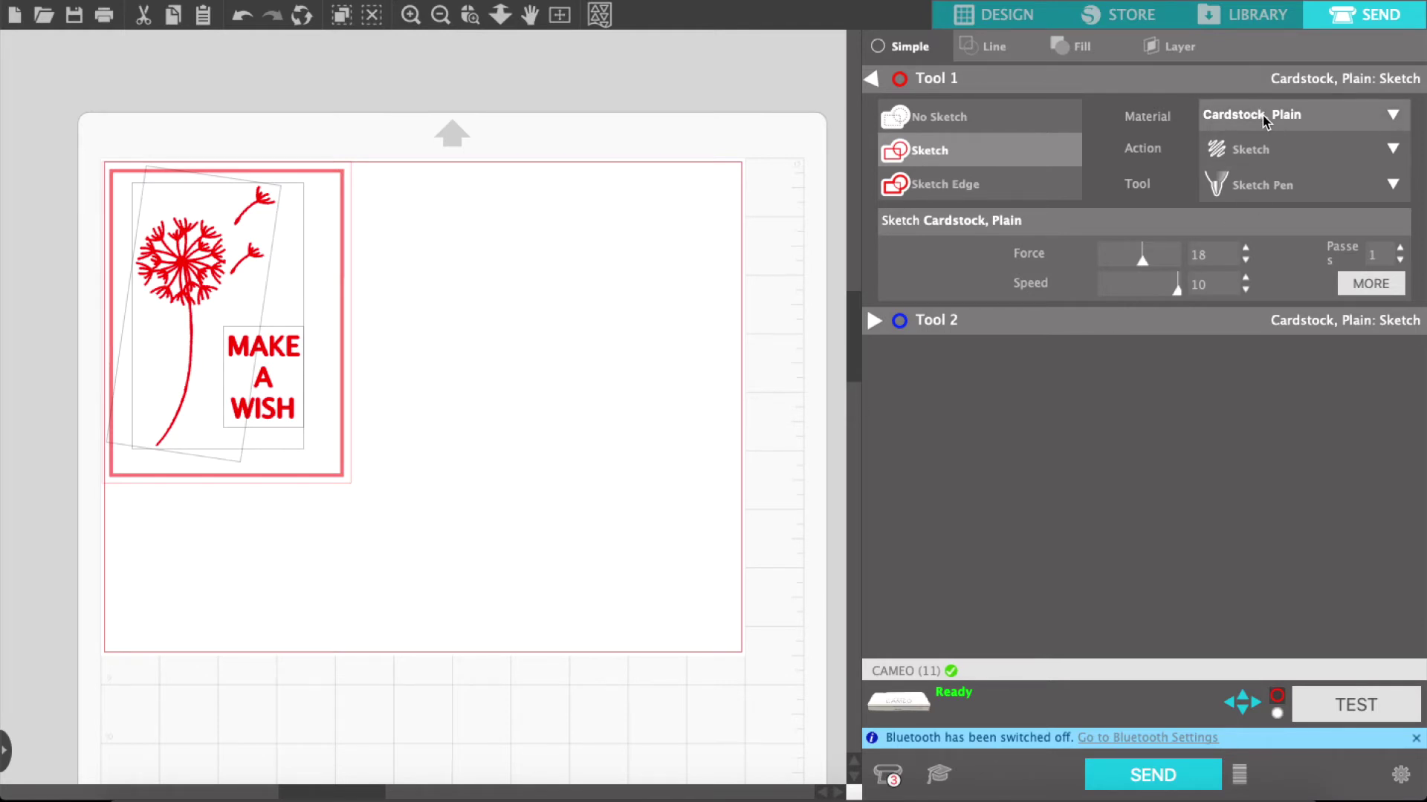
Switch the sketching tool to the Pen Holder and raise passes from 1 to 2.
left_click(1394, 185)
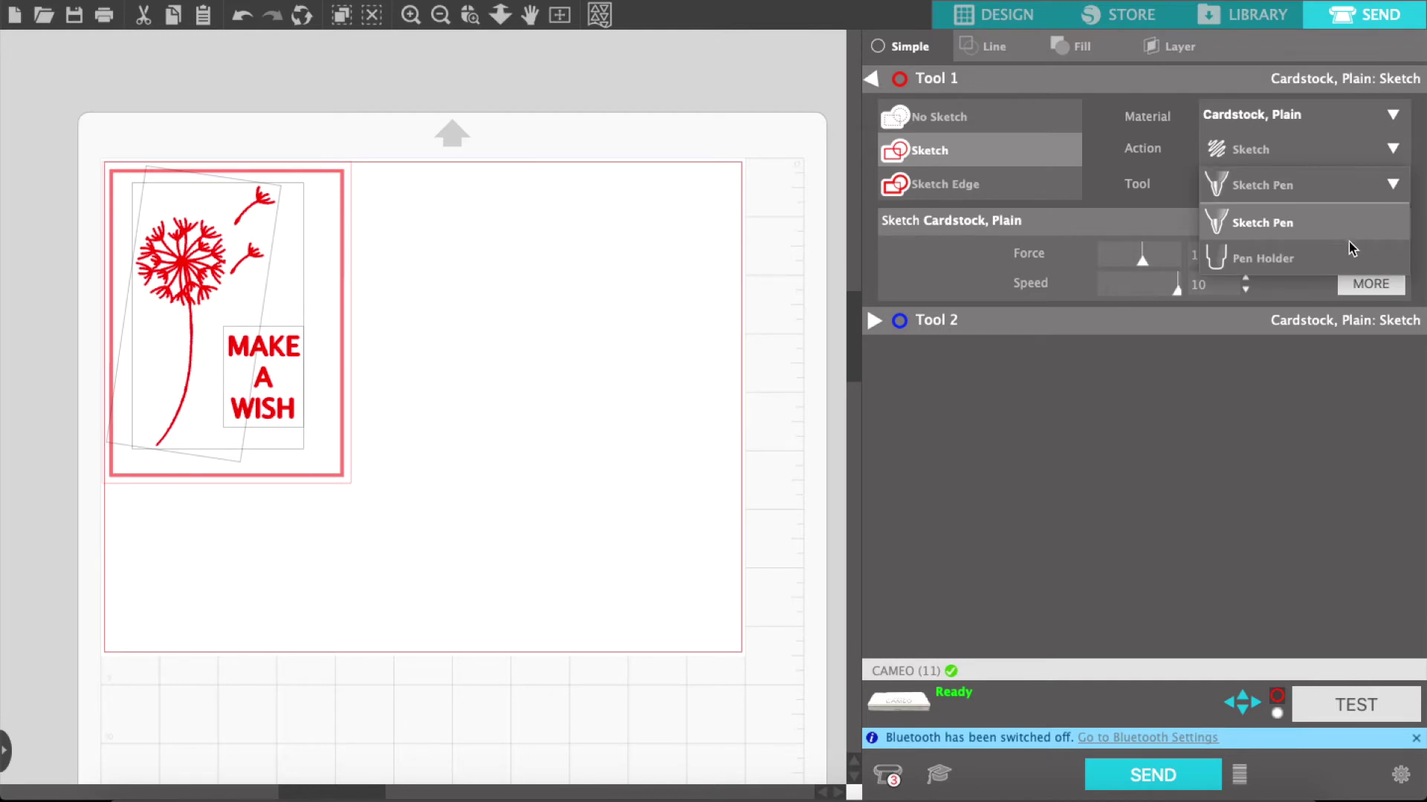
left_click(1311, 258)
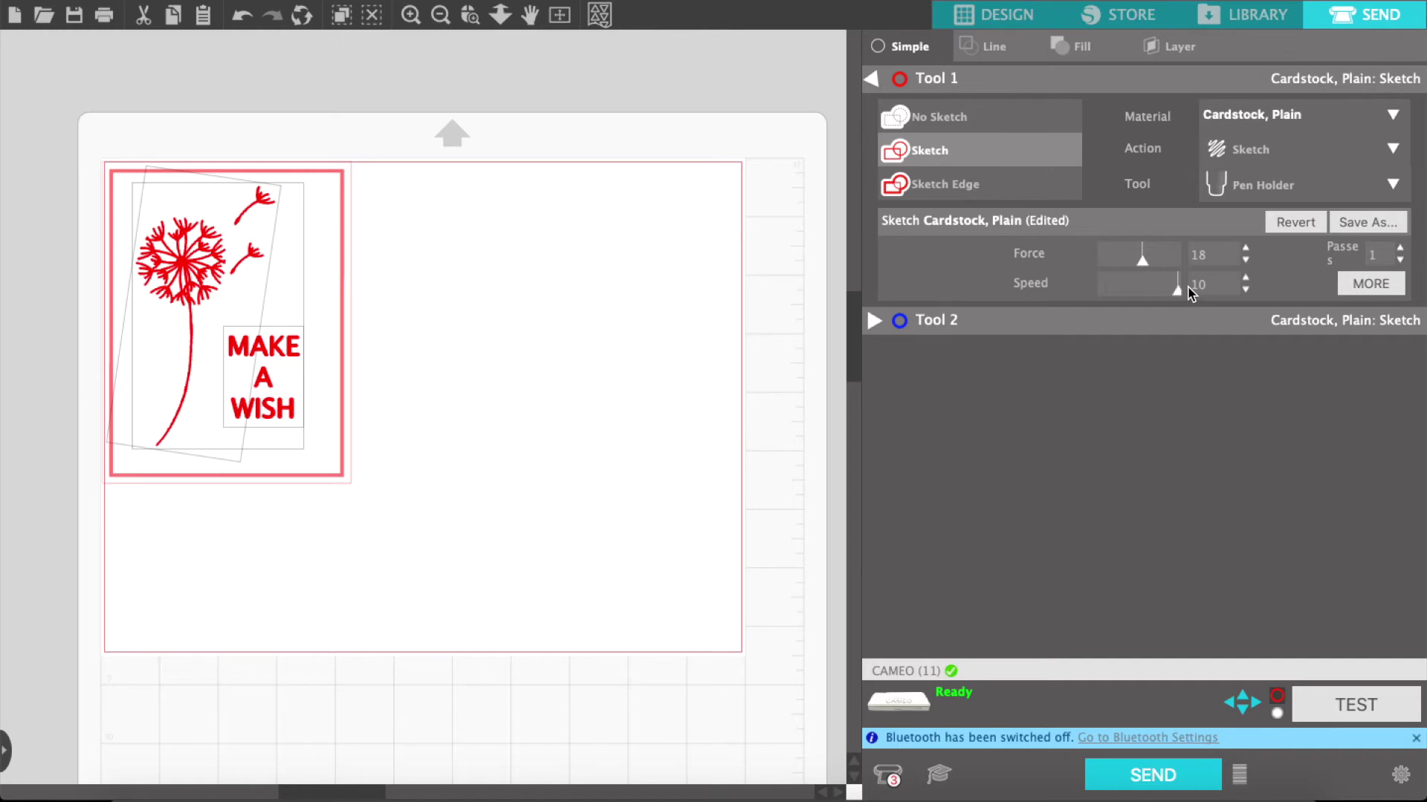
left_click(1399, 250)
left_click(1334, 127)
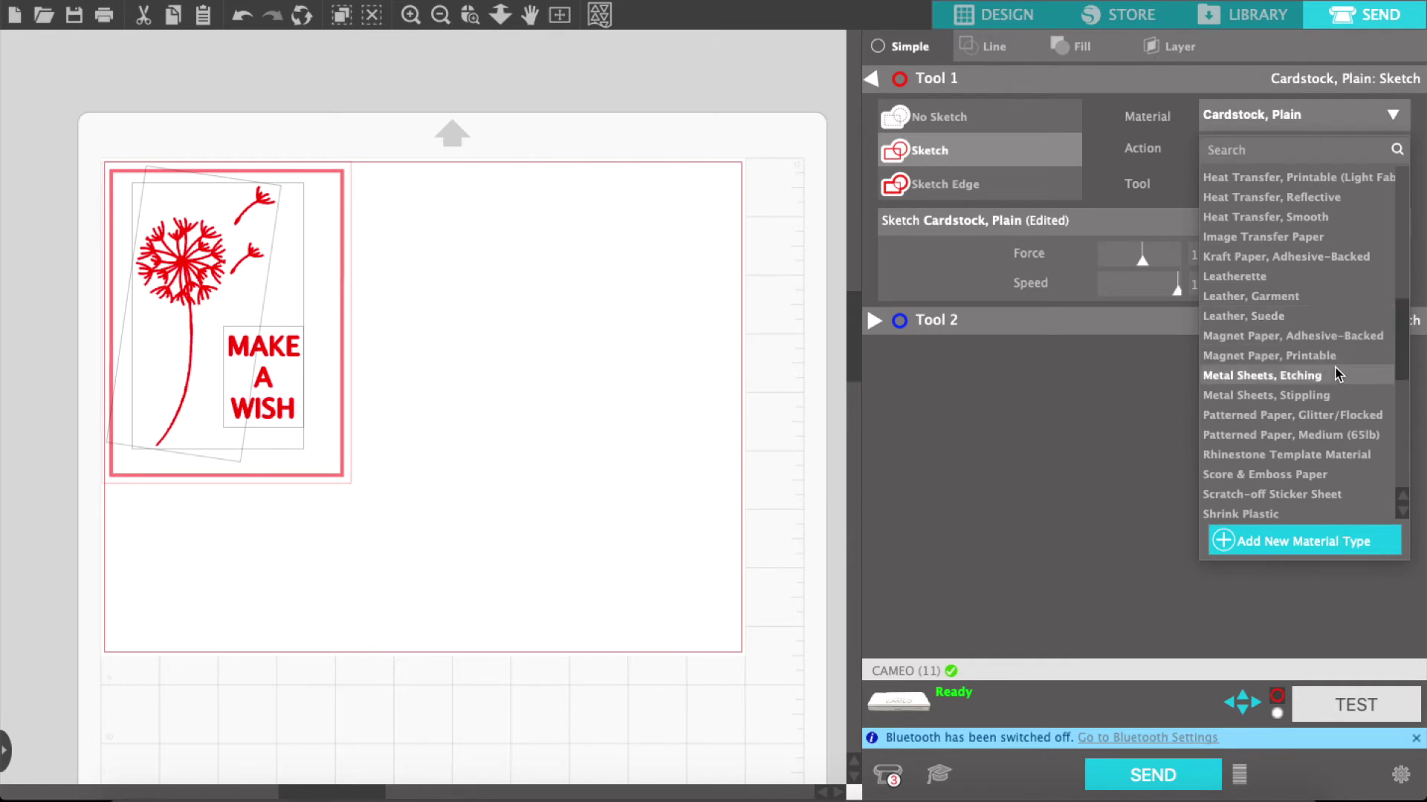
Browse the material types, keep Cardstock, Plain, and send the sketch job to the Cameo.
left_click(1403, 513)
left_click(1404, 512)
left_click(1404, 513)
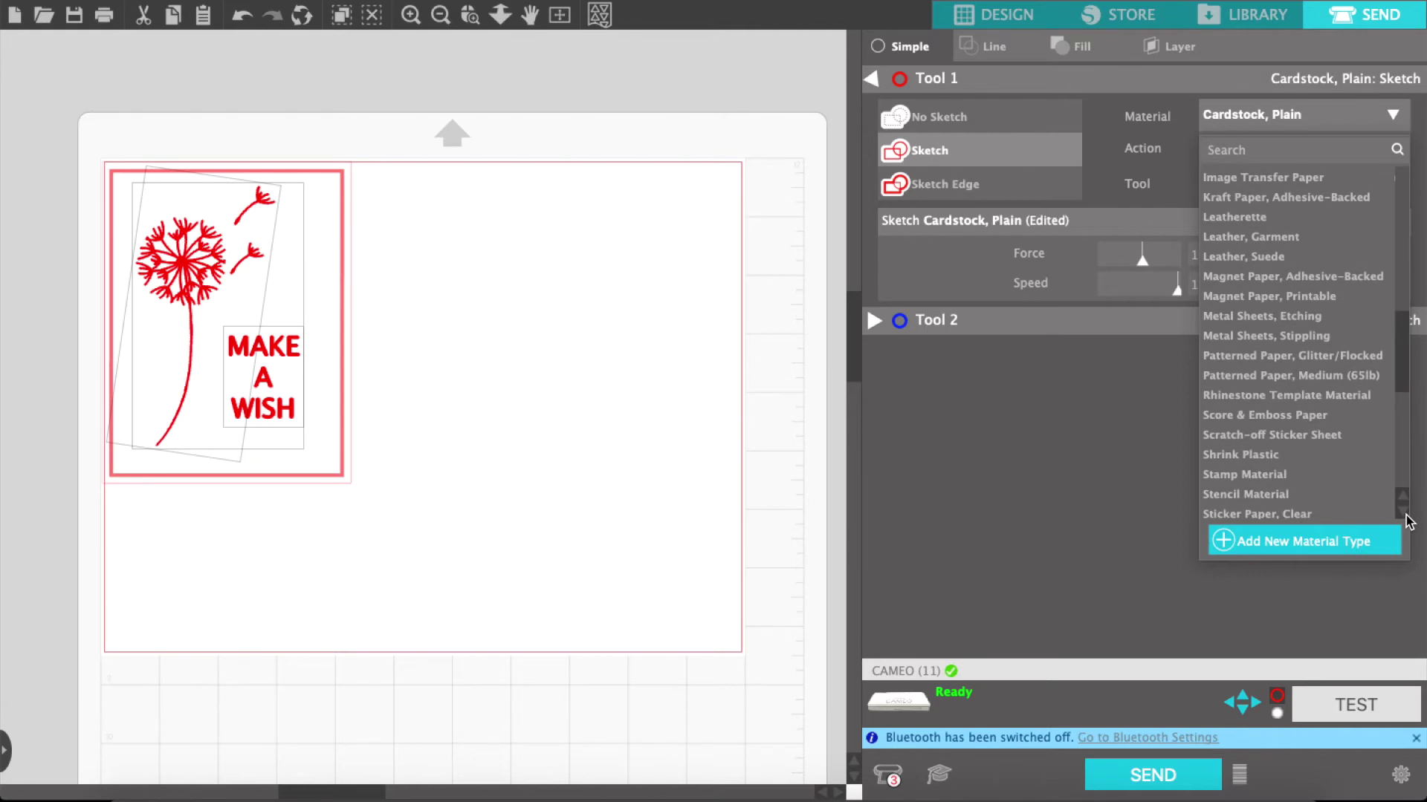
left_click(1404, 513)
left_click(1403, 512)
left_click(1403, 513)
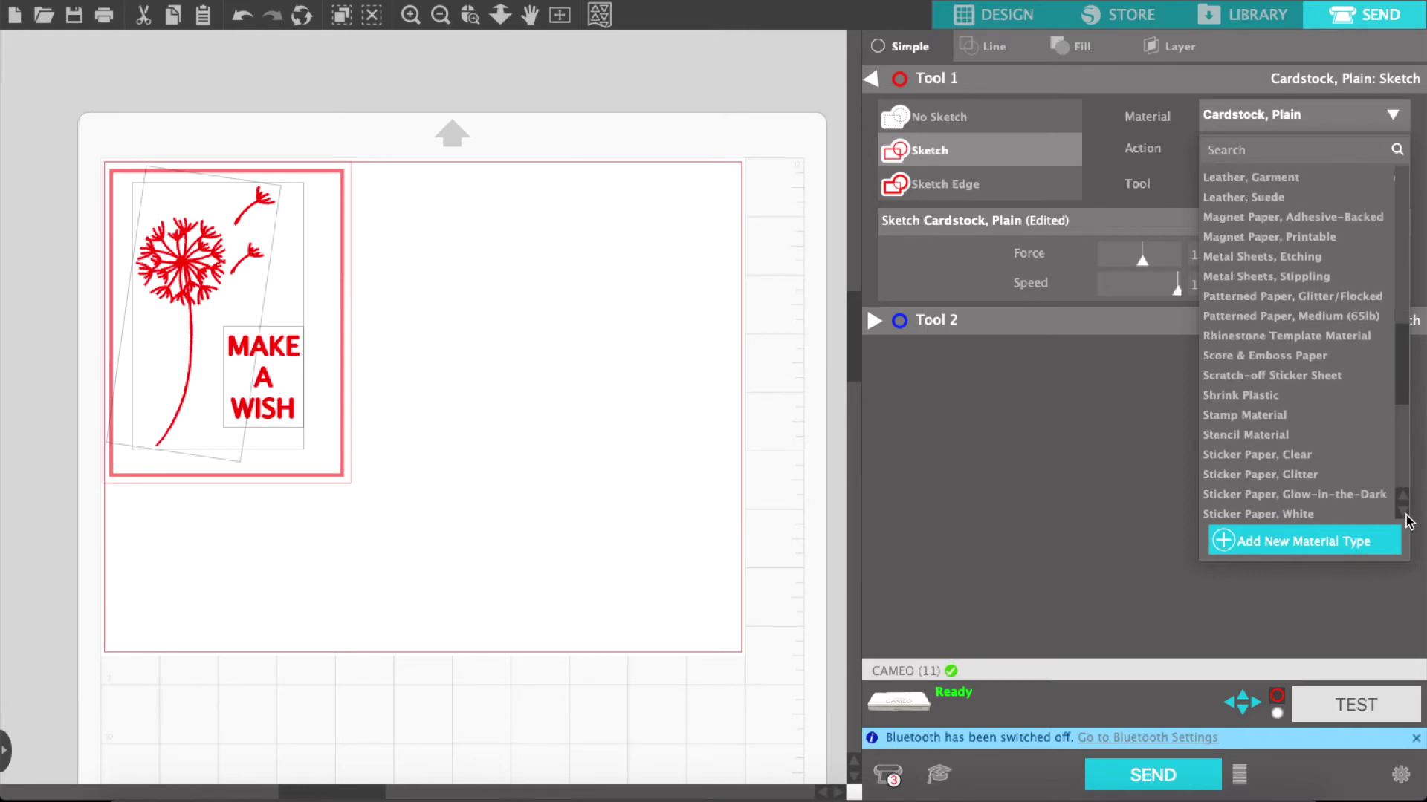
left_click(1404, 512)
left_click(1404, 512)
left_click(1403, 513)
left_click(1403, 513)
left_click(1403, 513)
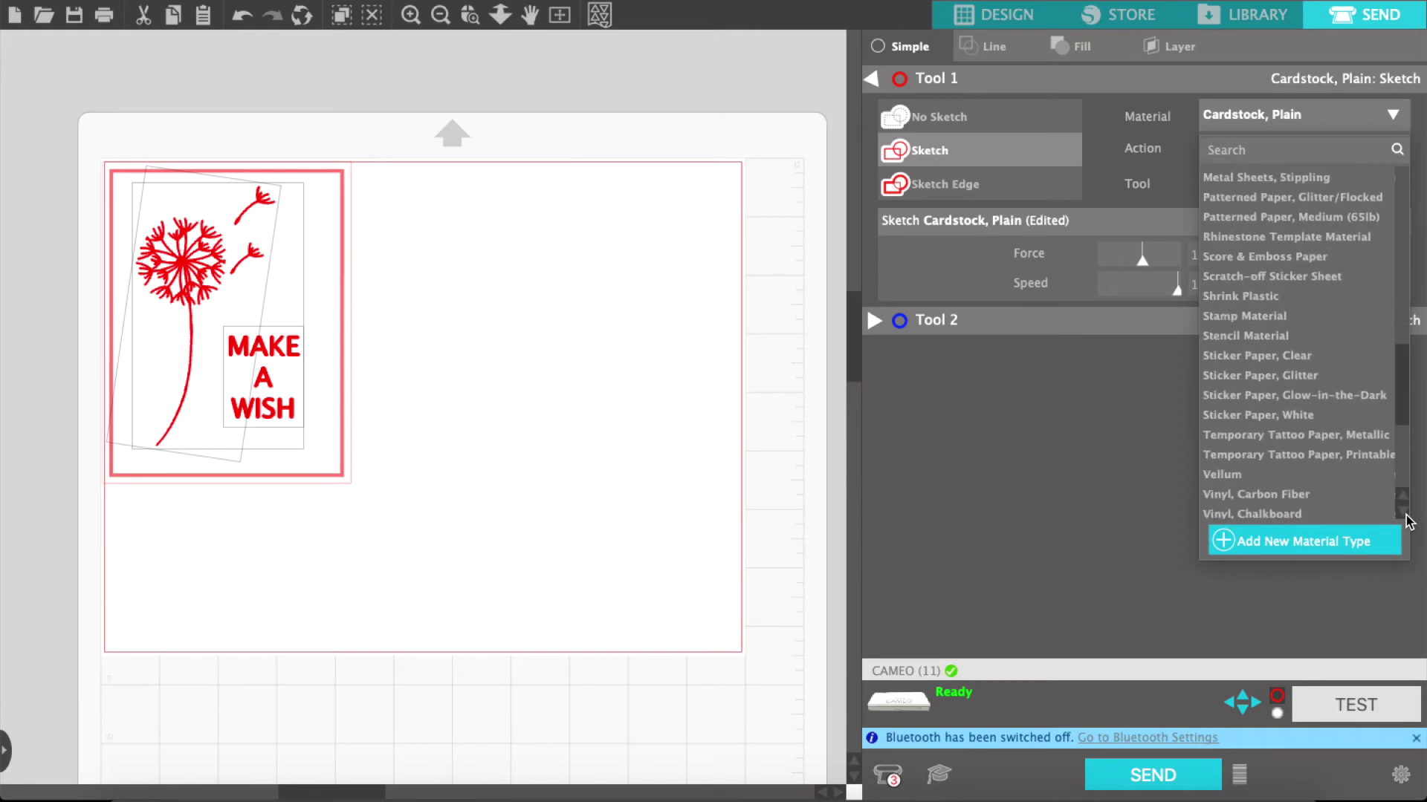
left_click(1404, 513)
left_click(1403, 513)
left_click(1404, 512)
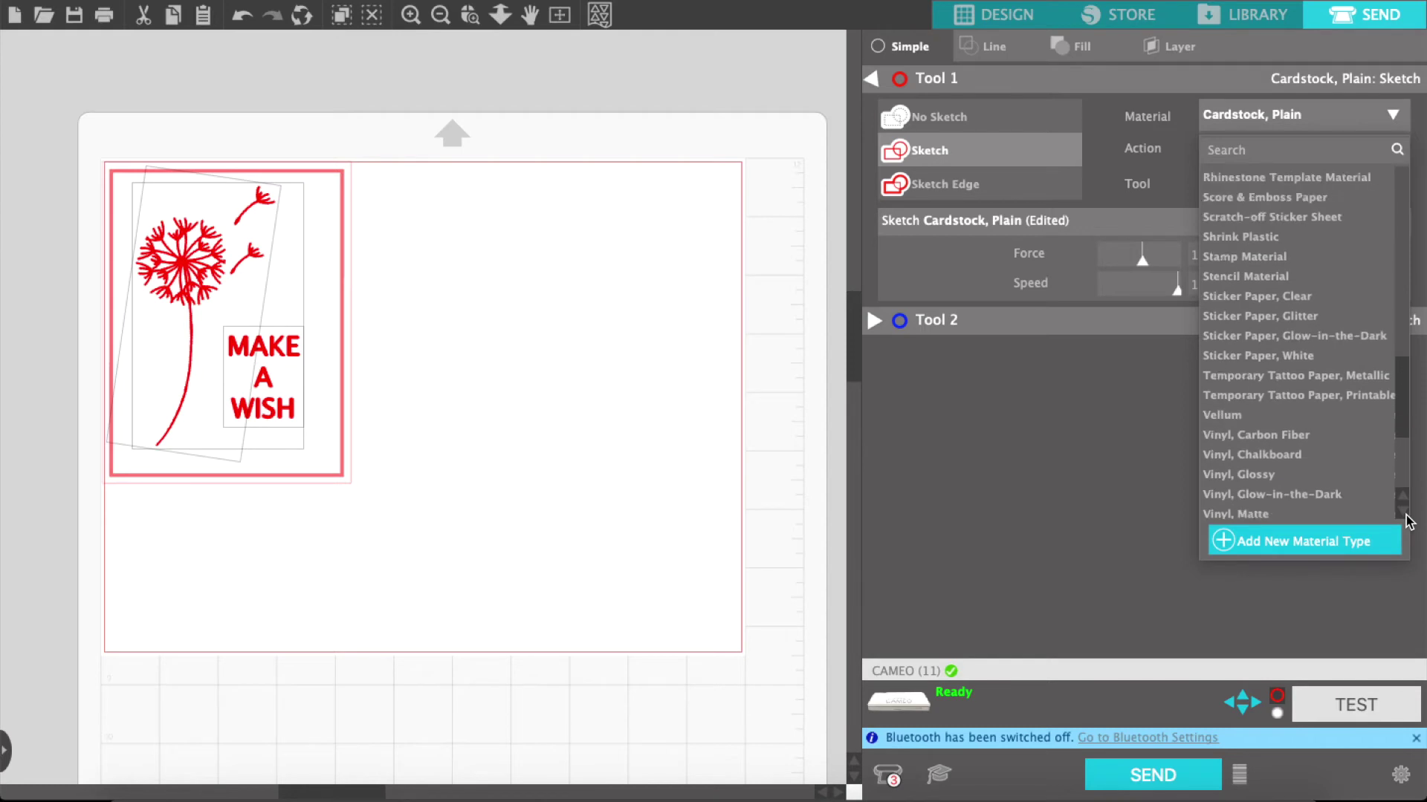
left_click(1403, 512)
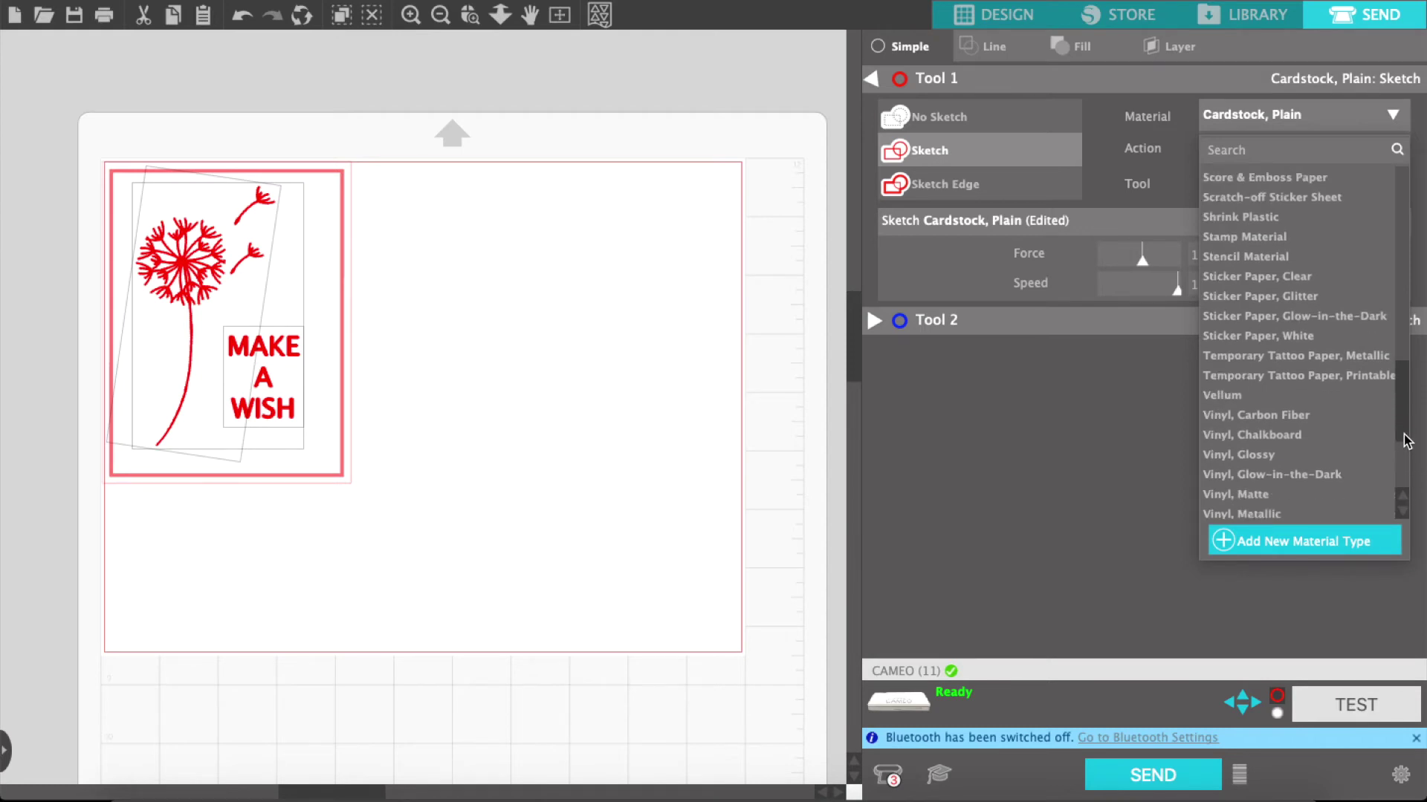
left_click_drag(1405, 440, 1411, 338)
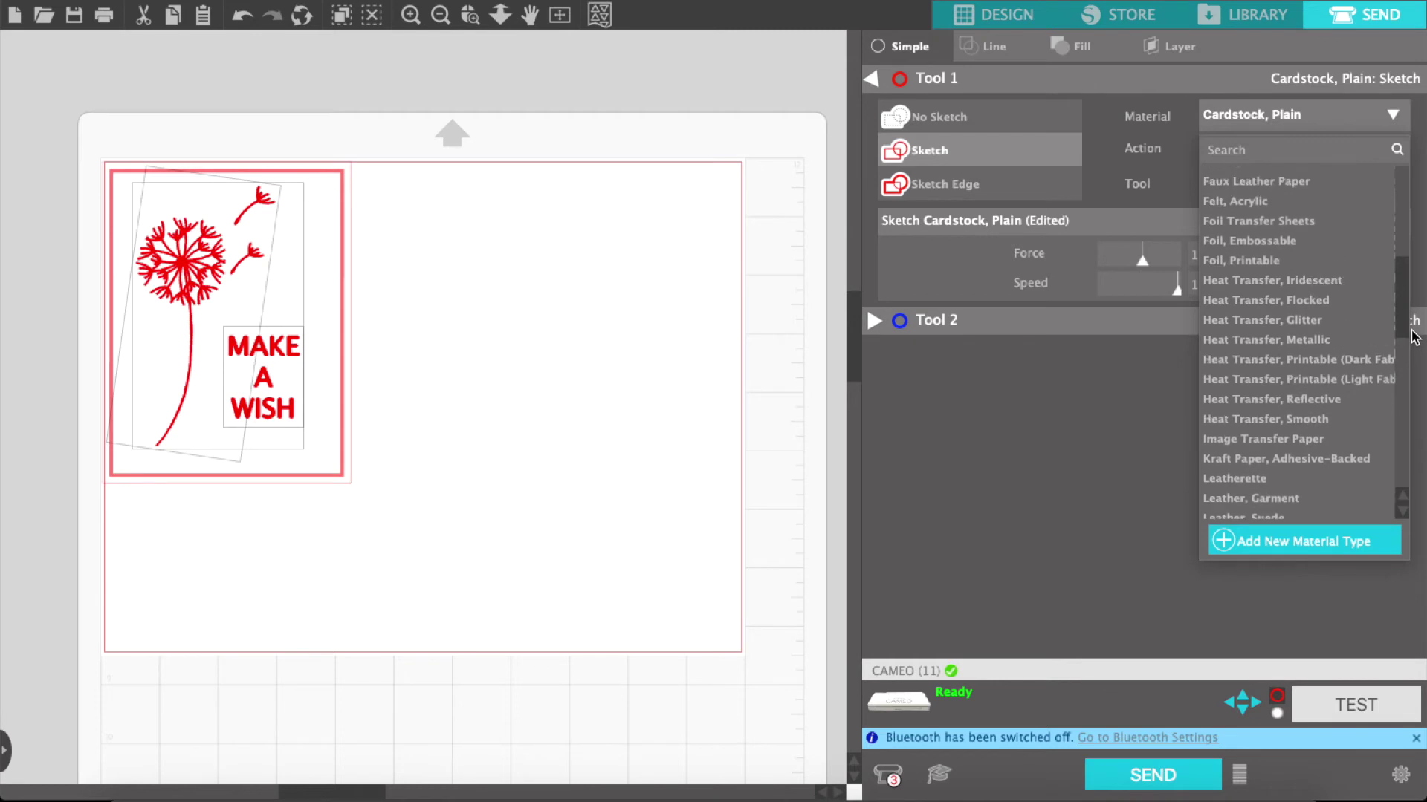
left_click(1134, 239)
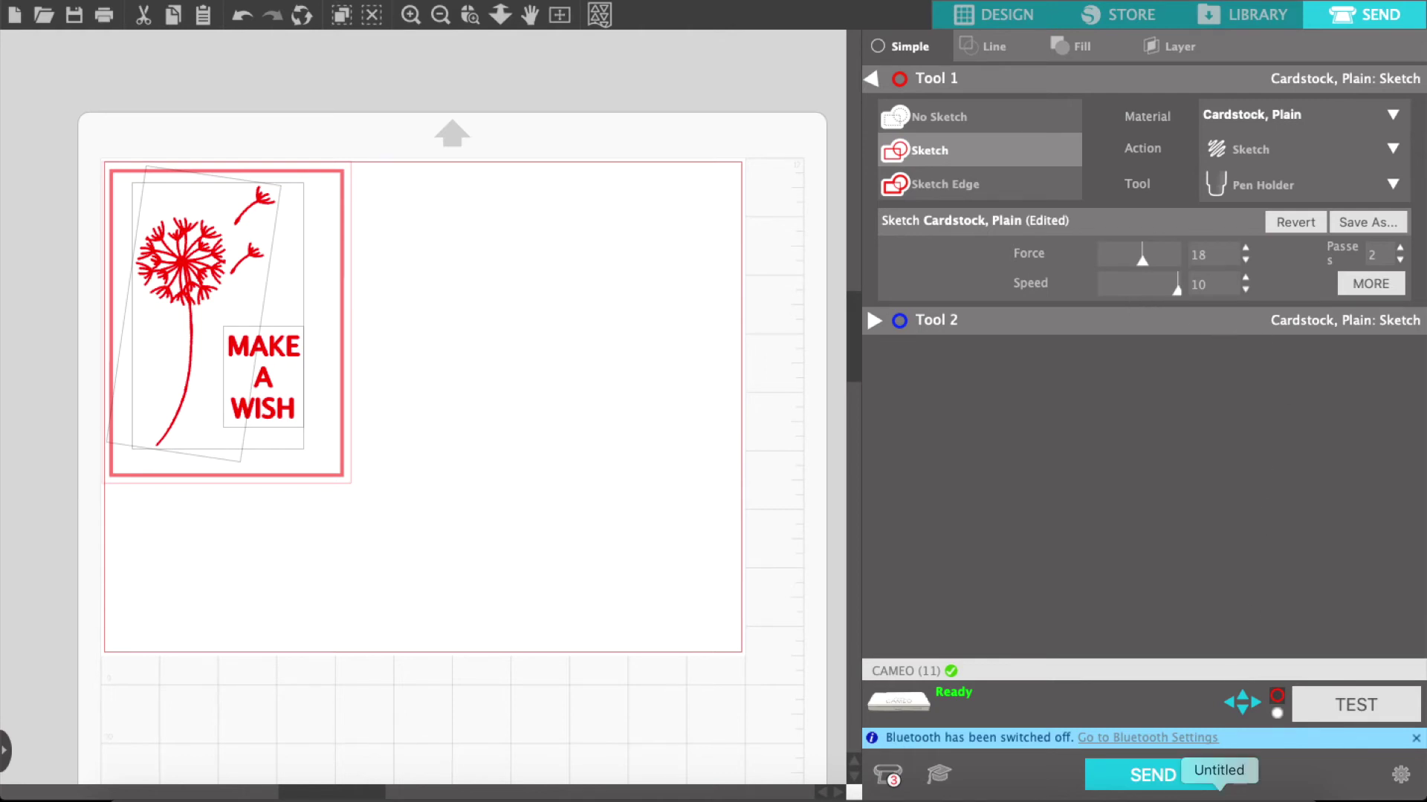
left_click(1164, 786)
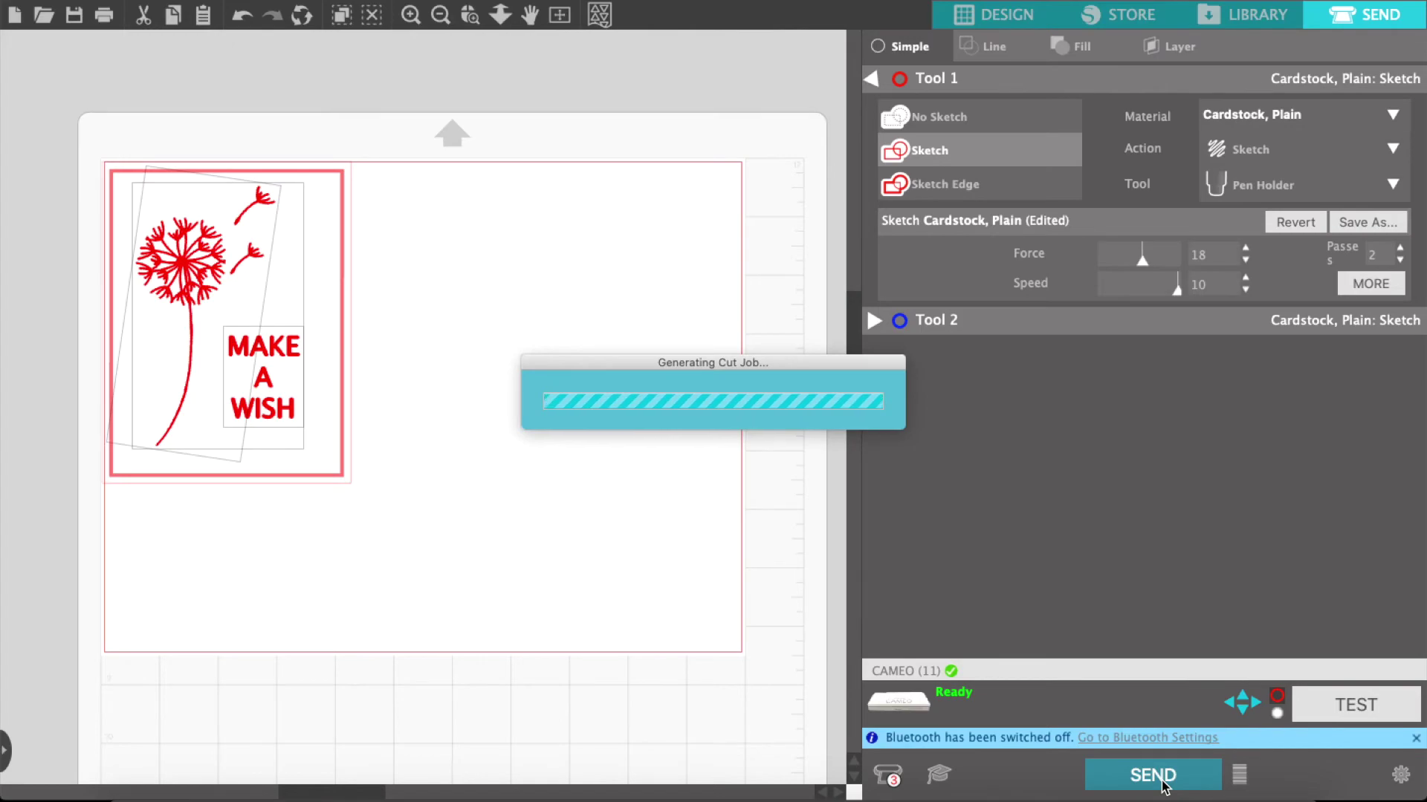